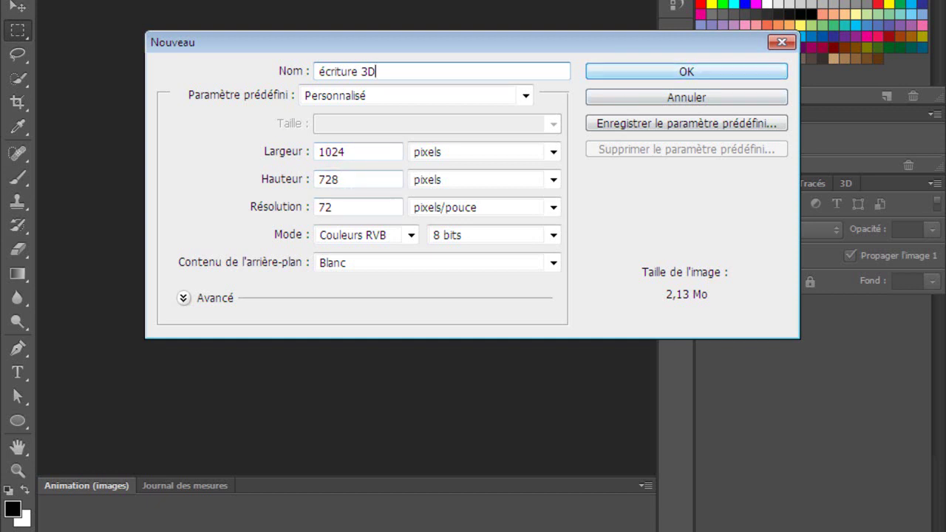
Create the 1024 x 728 pixel document écriture 3D and add the text HAZER in a large text box
{"action": "key", "text": "Return"}
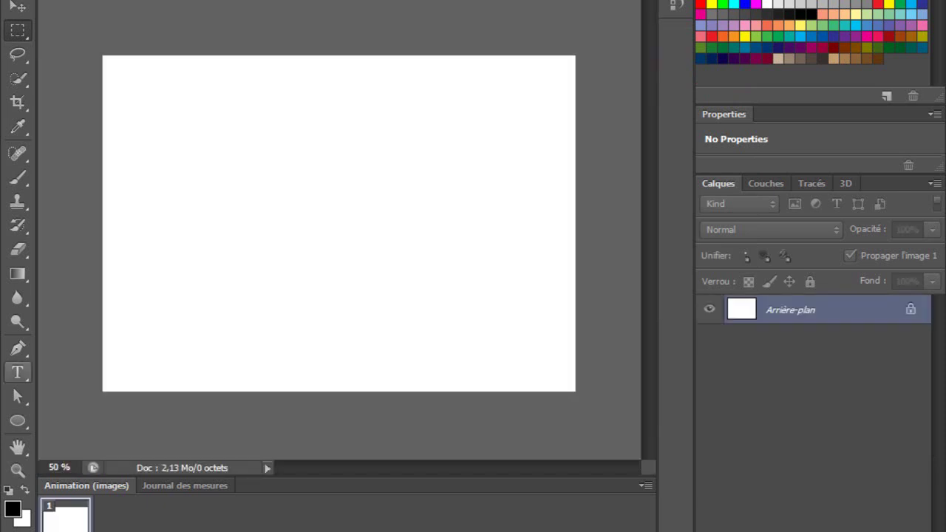
{"action": "key", "text": "t"}
{"action": "left_click_drag", "start_coordinate": [131, 126], "coordinate": [441, 266]}
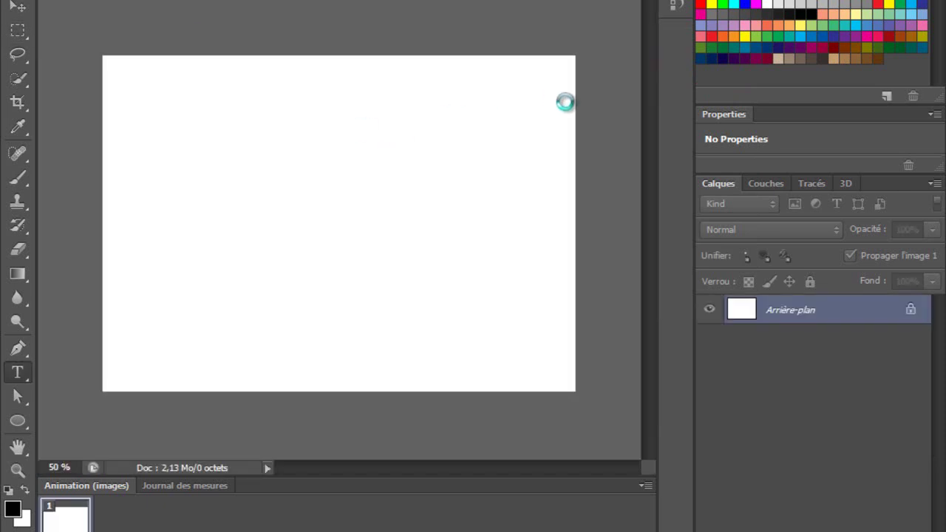
{"action": "left_click_drag", "start_coordinate": [580, 317], "coordinate": [529, 332]}
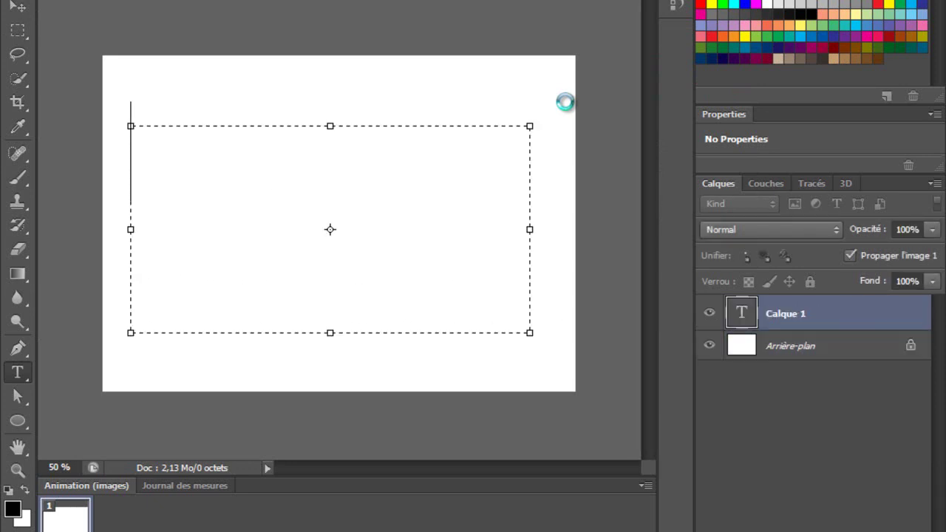
{"action": "type", "text": "HAZER"}
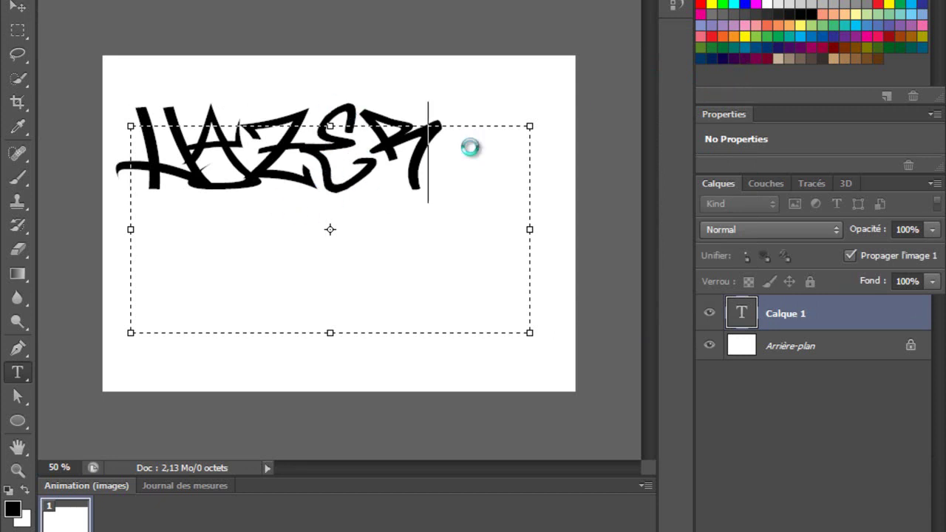
{"action": "key", "text": "ctrl+Return"}
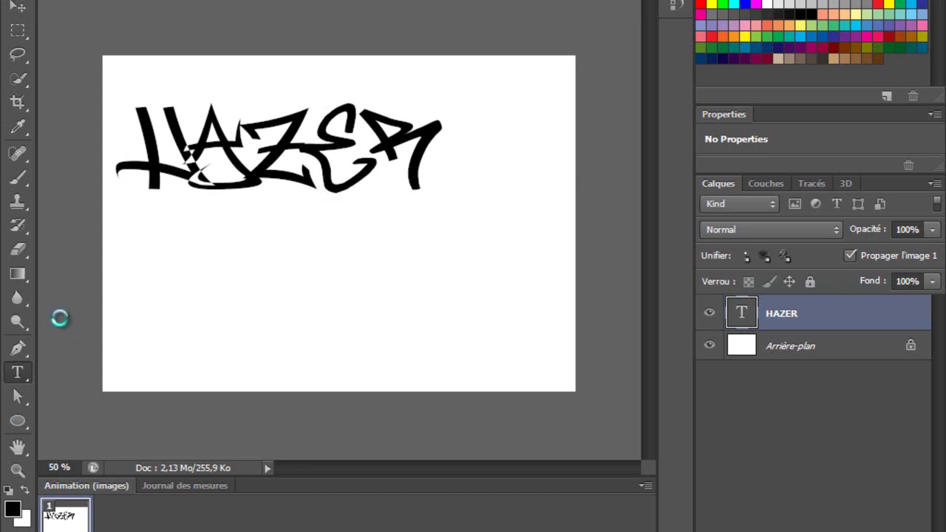
Move the HAZER text to the middle of the canvas and add a colour overlay to its layer style
{"action": "key", "text": "v"}
{"action": "left_click_drag", "start_coordinate": [270, 154], "coordinate": [316, 213]}
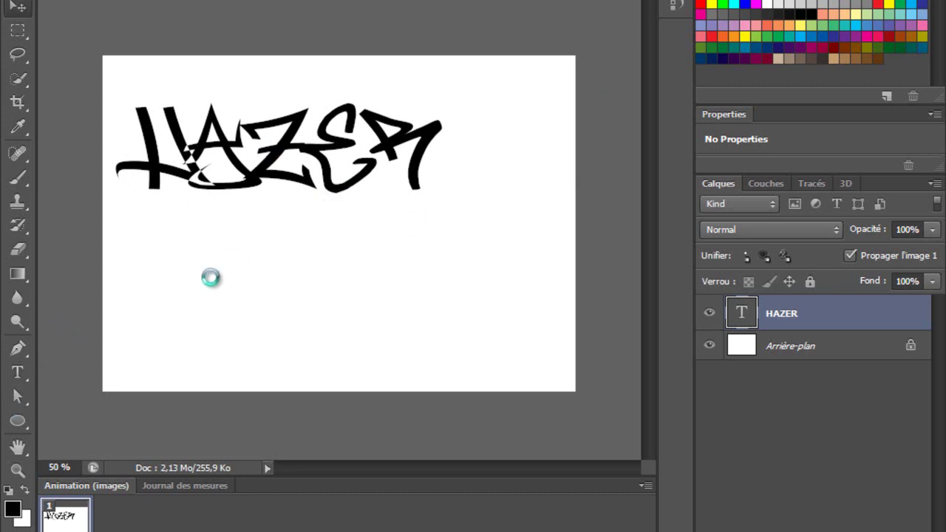
{"action": "left_click_drag", "start_coordinate": [407, 235], "coordinate": [416, 250]}
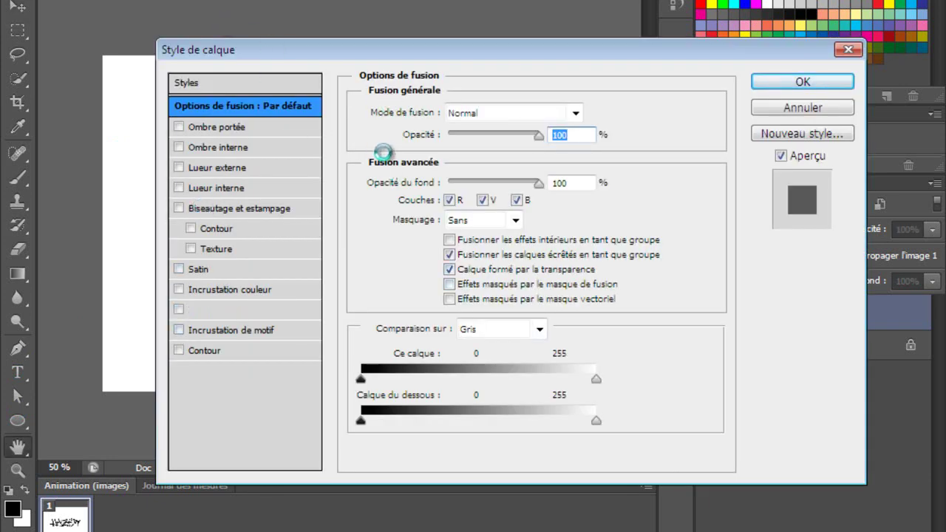
{"action": "left_click", "coordinate": [229, 289]}
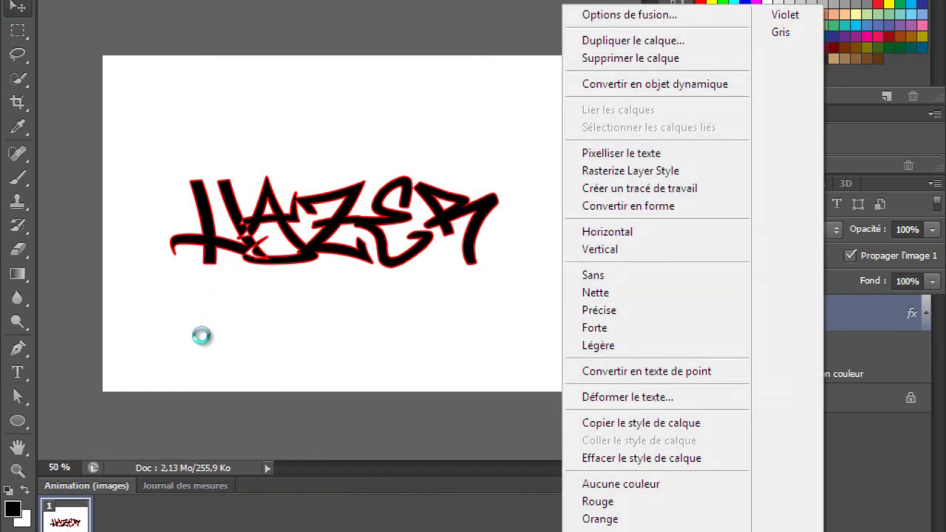
Duplicate the HAZER layer as HAZER copie and place the copy beneath the original
{"action": "left_click", "coordinate": [633, 41]}
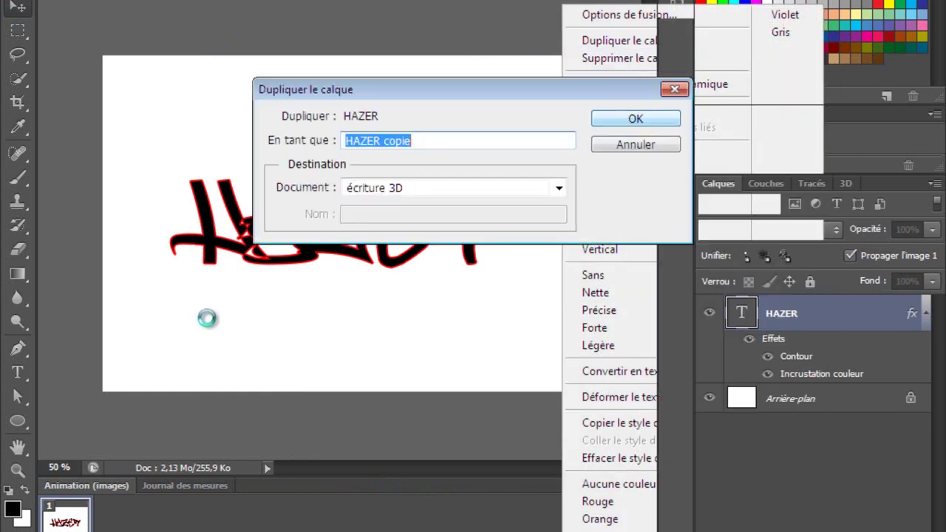
{"action": "key", "text": "Return"}
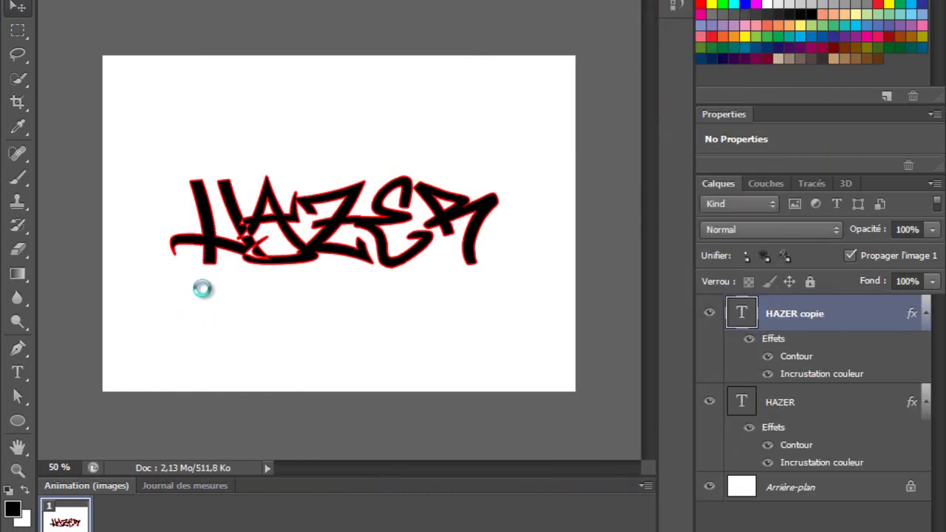
{"action": "left_click_drag", "start_coordinate": [805, 314], "coordinate": [806, 467]}
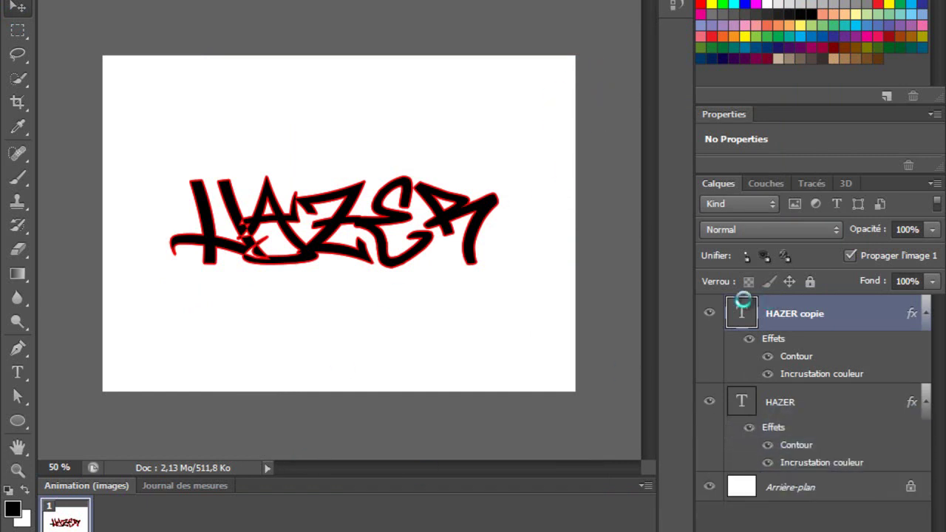
{"action": "left_click_drag", "start_coordinate": [805, 313], "coordinate": [801, 315]}
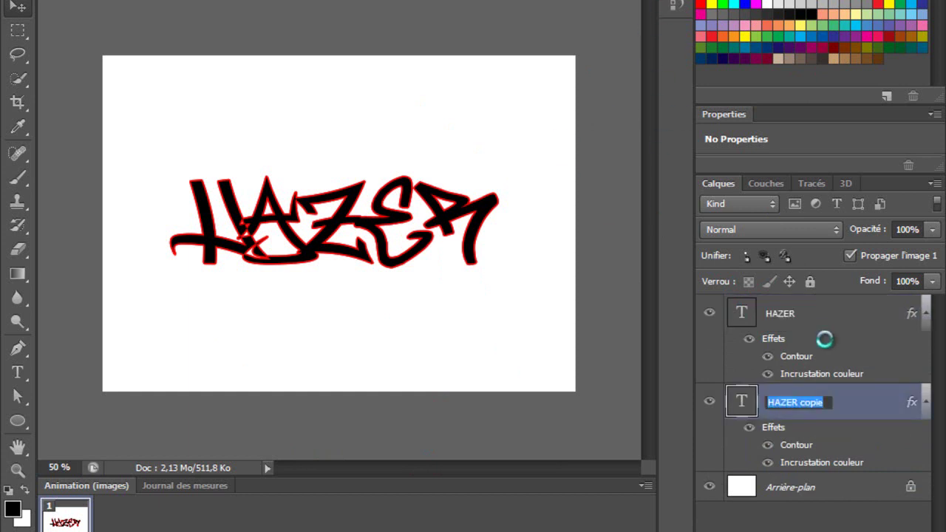
{"action": "key", "text": "Return"}
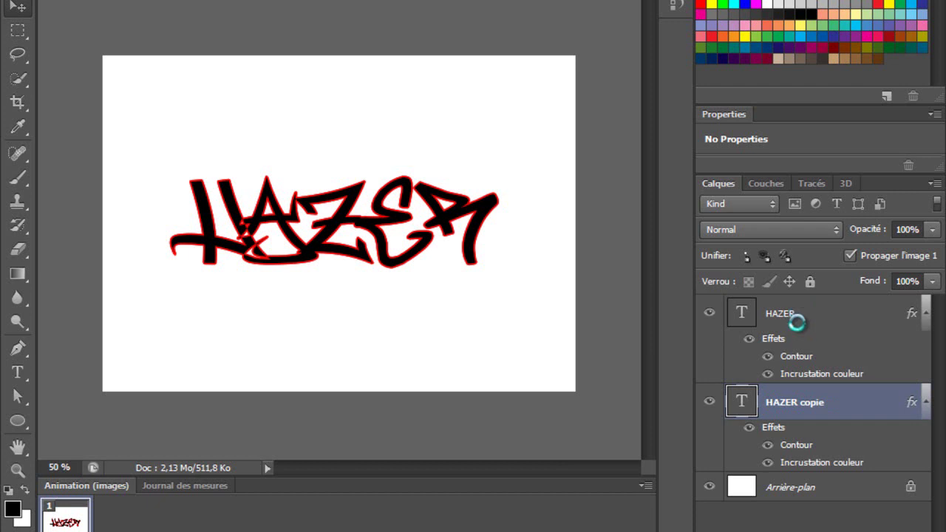
Change the stroke colour of the HAZER copie layer to black and offset it slightly up and to the right
{"action": "double_click", "coordinate": [797, 312]}
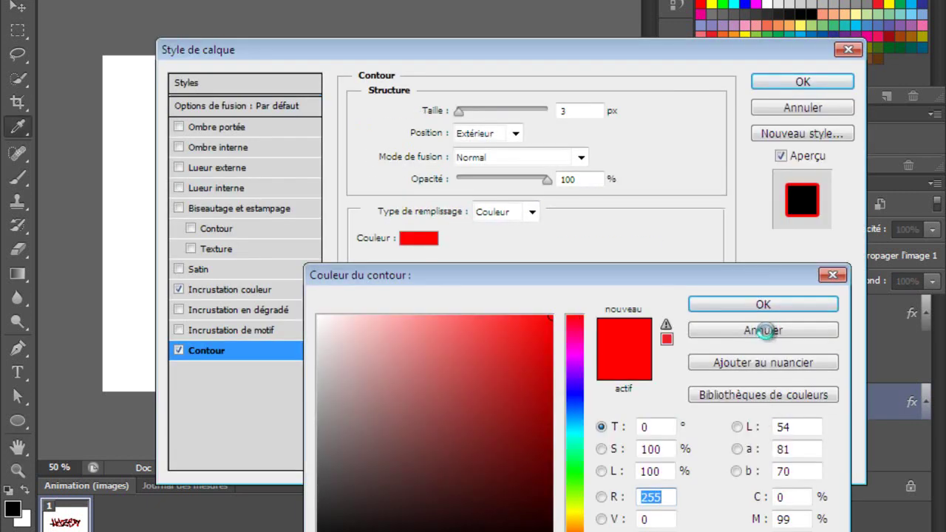
{"action": "left_click", "coordinate": [763, 304]}
{"action": "key", "text": "Return"}
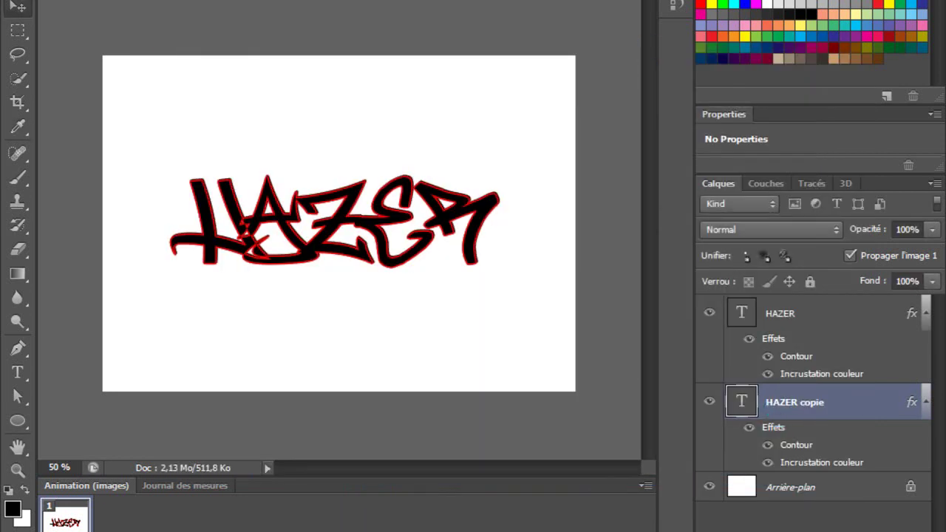
Duplicate HAZER copie as HAZER copie 2 and that one as HAZER copie 3, nudging each slightly up and to the right
{"action": "right_click", "coordinate": [805, 403]}
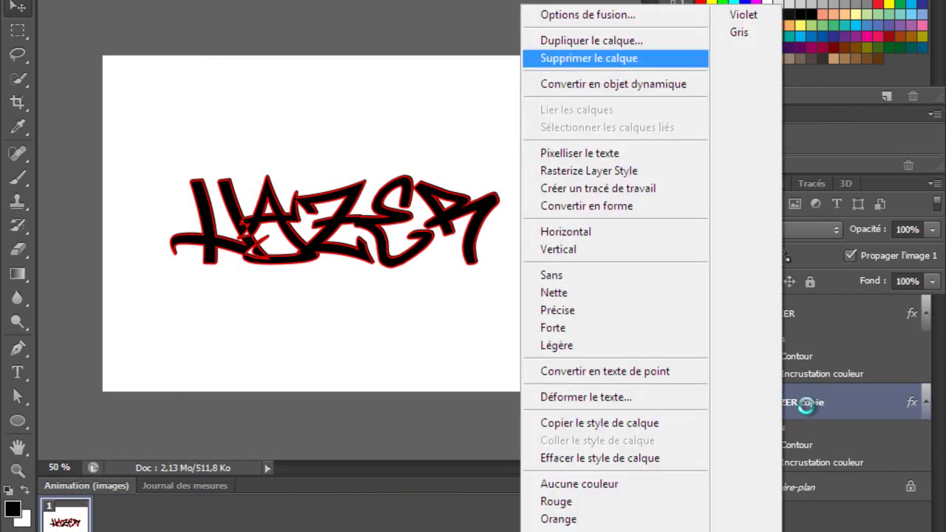
{"action": "left_click", "coordinate": [591, 40]}
{"action": "key", "text": "Return"}
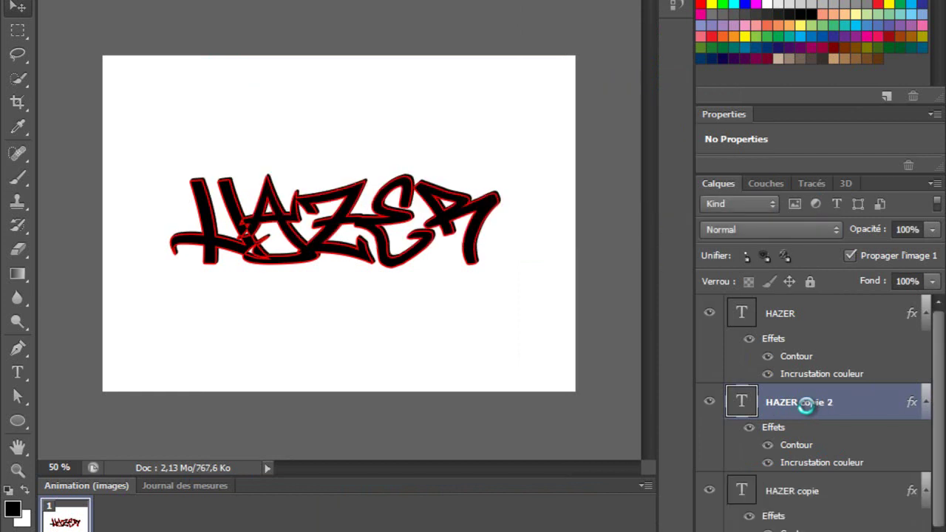
{"action": "right_click", "coordinate": [813, 402]}
{"action": "left_click", "coordinate": [606, 41]}
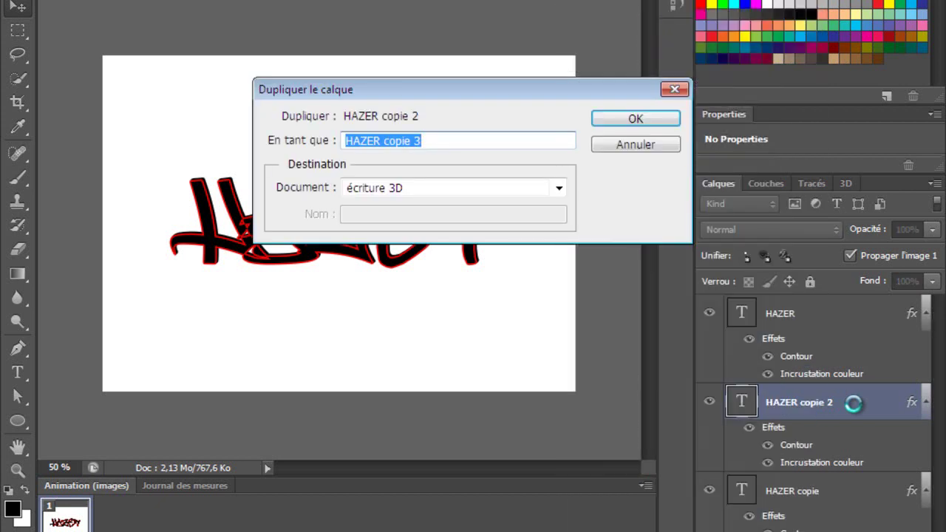
{"action": "key", "text": "Return"}
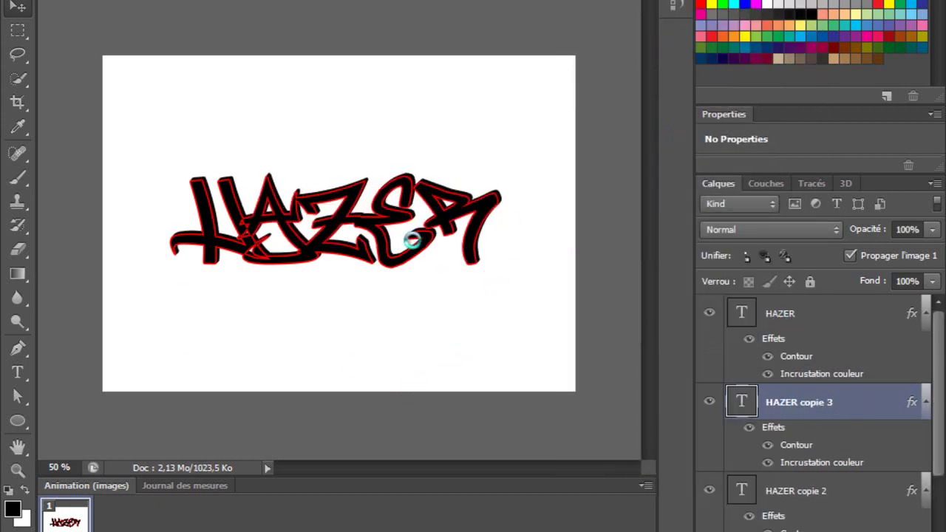
Duplicate HAZER copie 3 as HAZER copie 4 and that one as HAZER copie 5, deepening the 3D offset each time
{"action": "right_click", "coordinate": [841, 403]}
{"action": "left_click", "coordinate": [650, 40]}
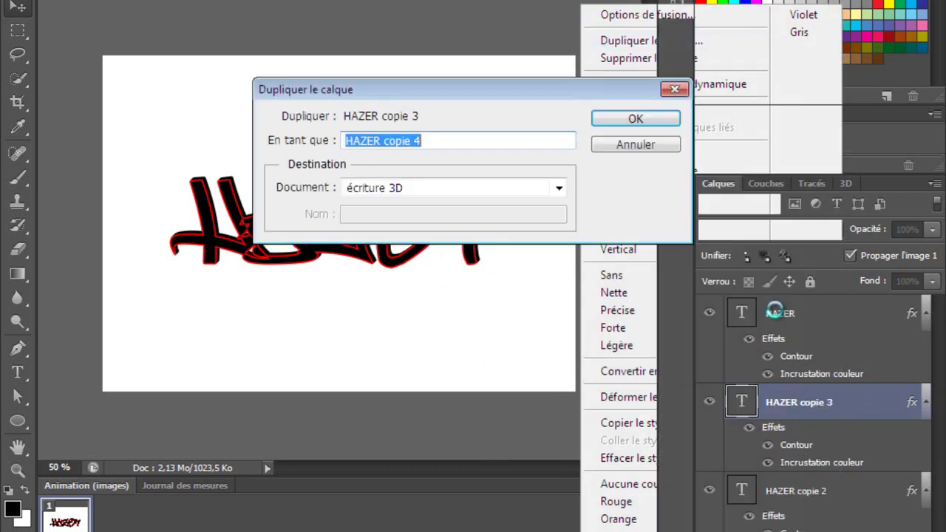
{"action": "key", "text": "Return"}
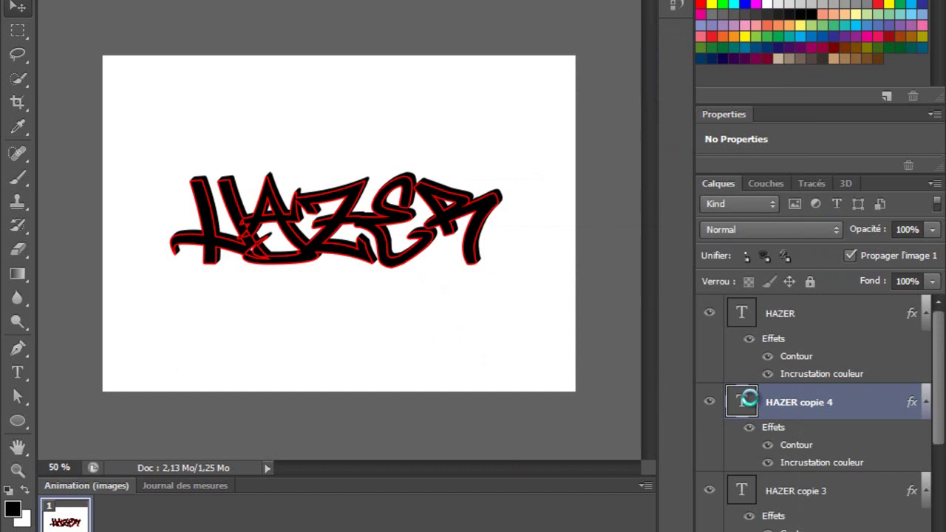
{"action": "right_click", "coordinate": [792, 403]}
{"action": "left_click", "coordinate": [628, 40]}
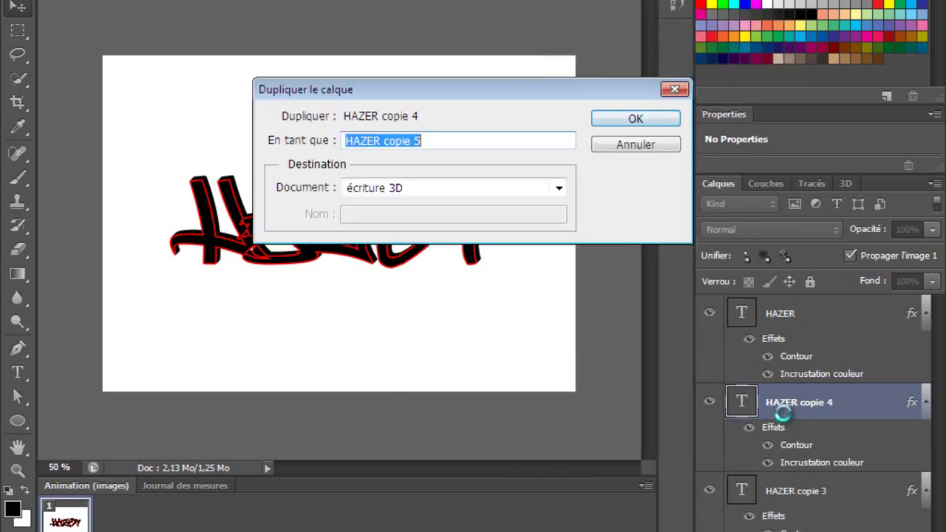
{"action": "key", "text": "Return"}
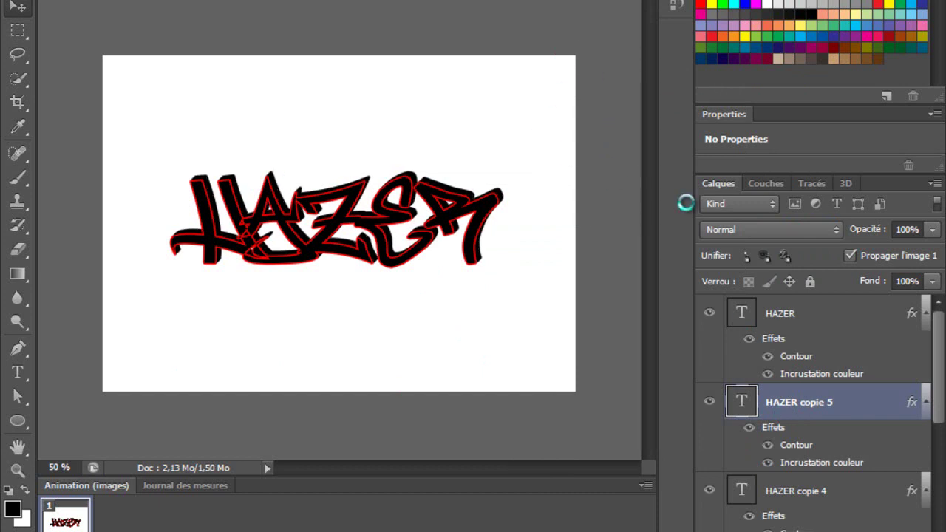
{"action": "left_click", "coordinate": [820, 315], "text": "shift"}
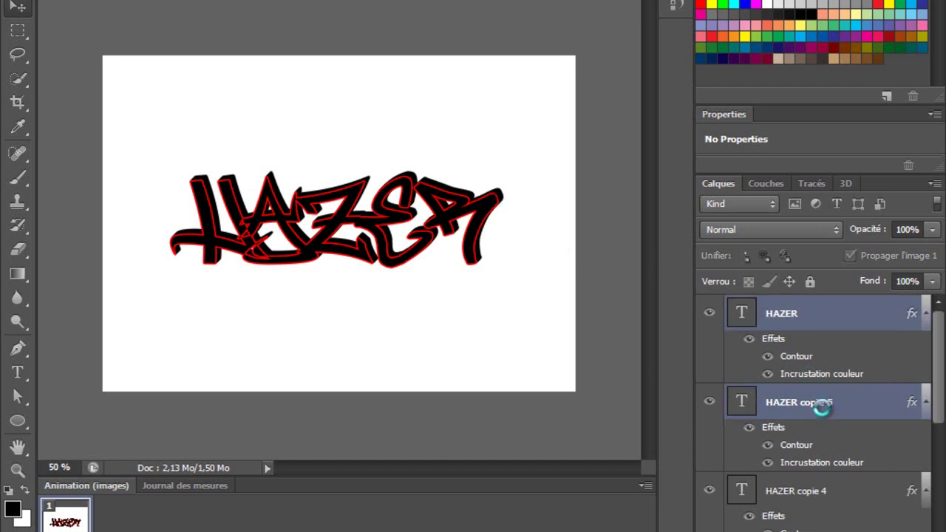
{"action": "left_click", "coordinate": [820, 489], "text": "shift"}
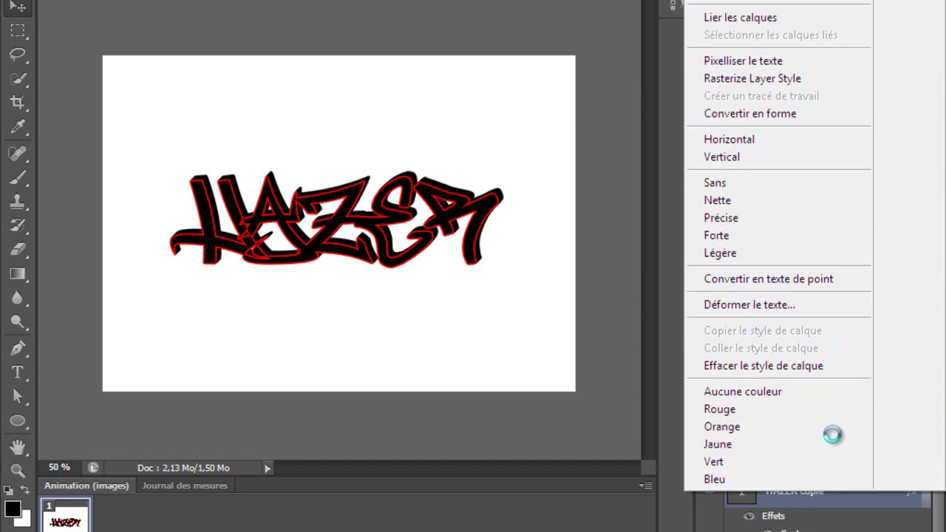
{"action": "left_click", "coordinate": [931, 510]}
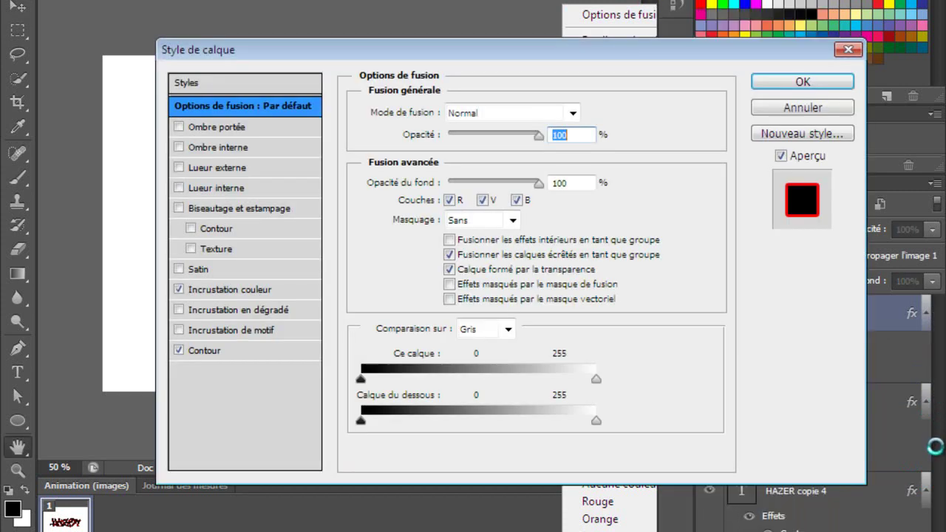
{"action": "key", "text": "Escape"}
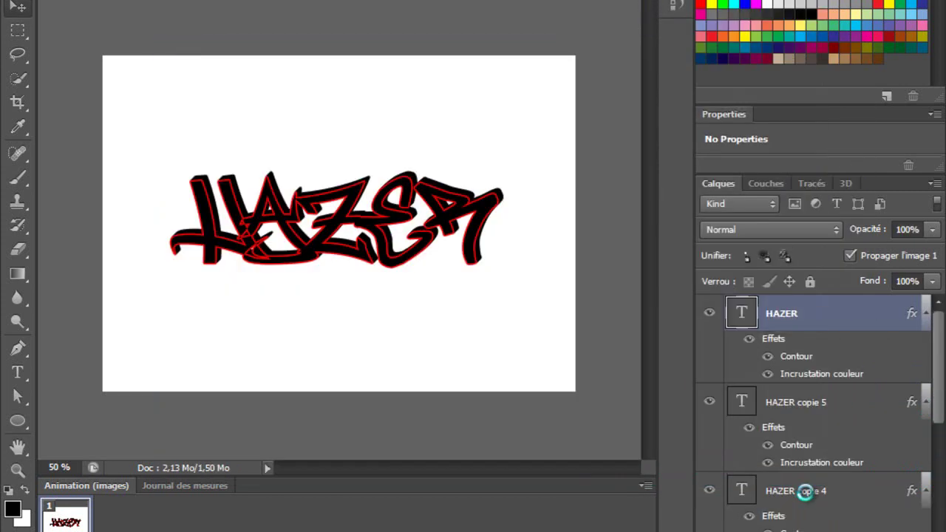
{"action": "scroll", "coordinate": [813, 412], "scroll_direction": "down", "scroll_amount": 6}
{"action": "scroll", "coordinate": [813, 413], "scroll_direction": "up", "scroll_amount": 6}
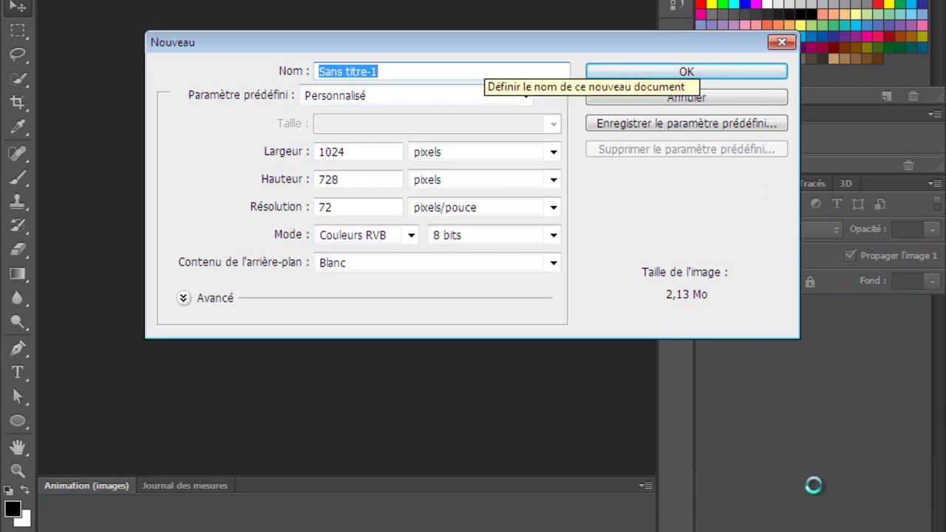
Try to set up a new 1024 x 728 pixel document named fond d'écran
{"action": "type", "text": "fond décran"}
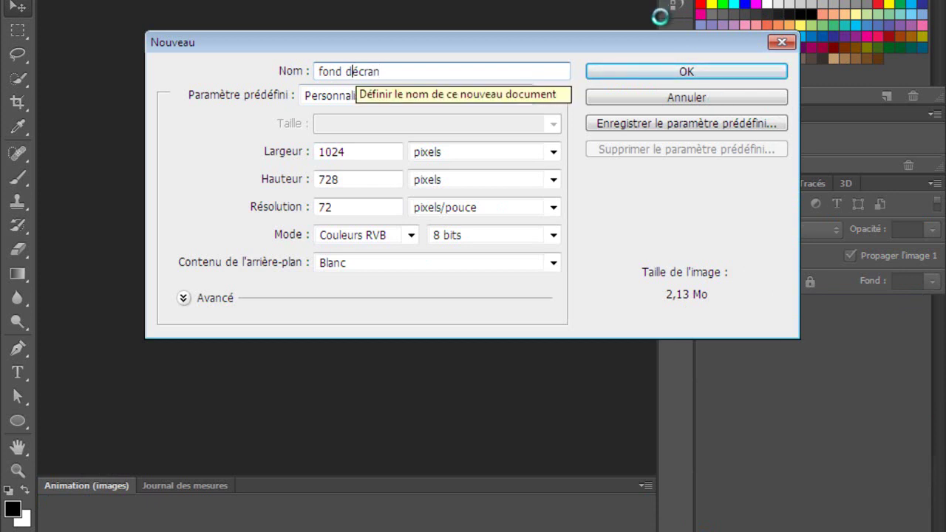
{"action": "type", "text": "'"}
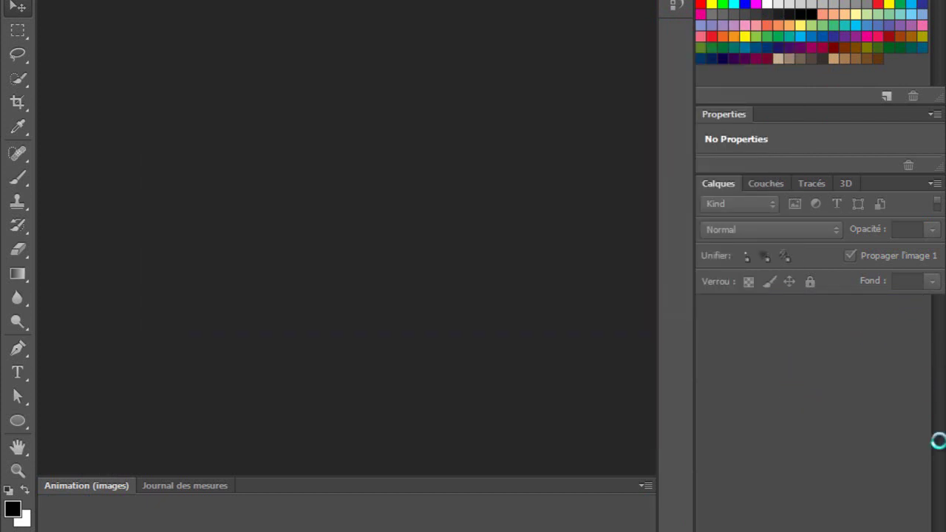
Check the monitor's resolution in the Windows display settings from the desktop
{"action": "left_click", "coordinate": [938, 527]}
{"action": "right_click", "coordinate": [494, 212]}
{"action": "left_click", "coordinate": [570, 367]}
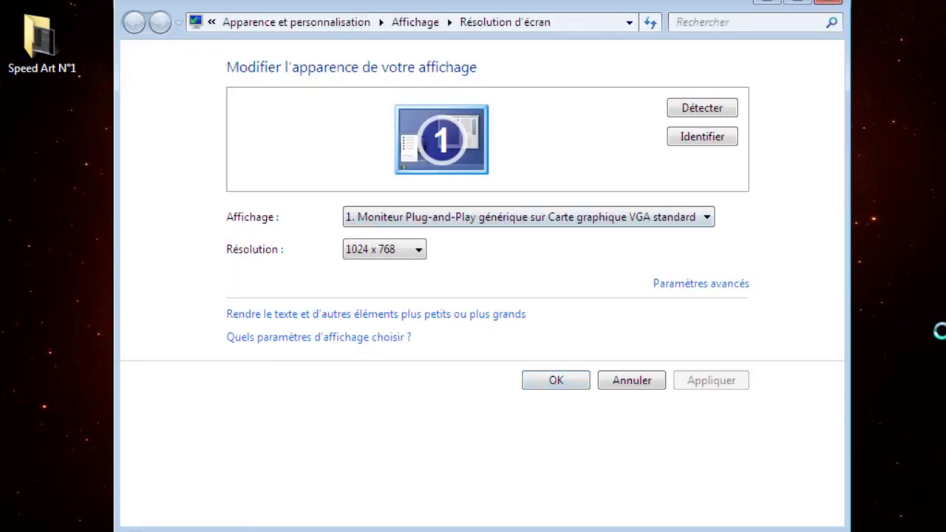
{"action": "key", "text": "alt+Down"}
{"action": "key", "text": "Down"}
{"action": "key", "text": "Up"}
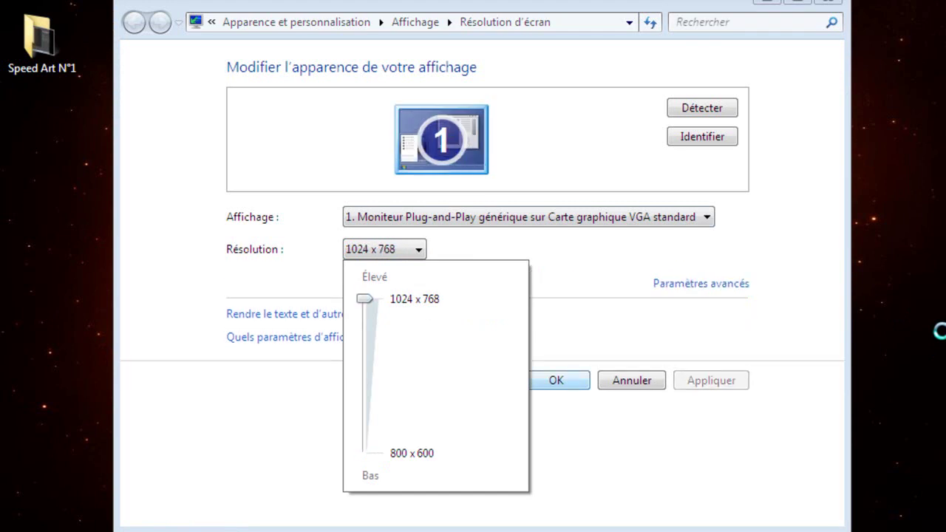
{"action": "key", "text": "Return"}
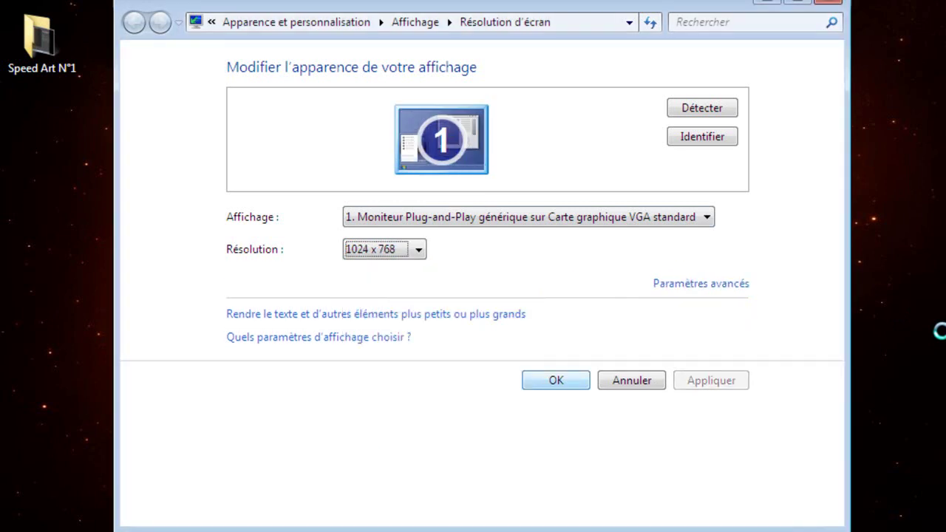
{"action": "key", "text": "Return"}
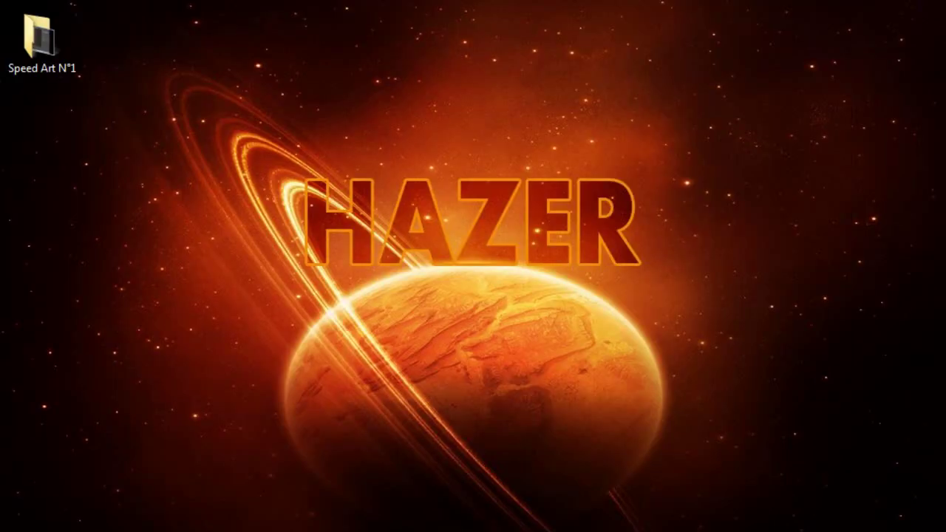
Return to Photoshop and create a new 1024 x 728 pixel document named fond d'écran
{"action": "key", "text": "alt+Tab"}
{"action": "key", "text": "alt+f"}
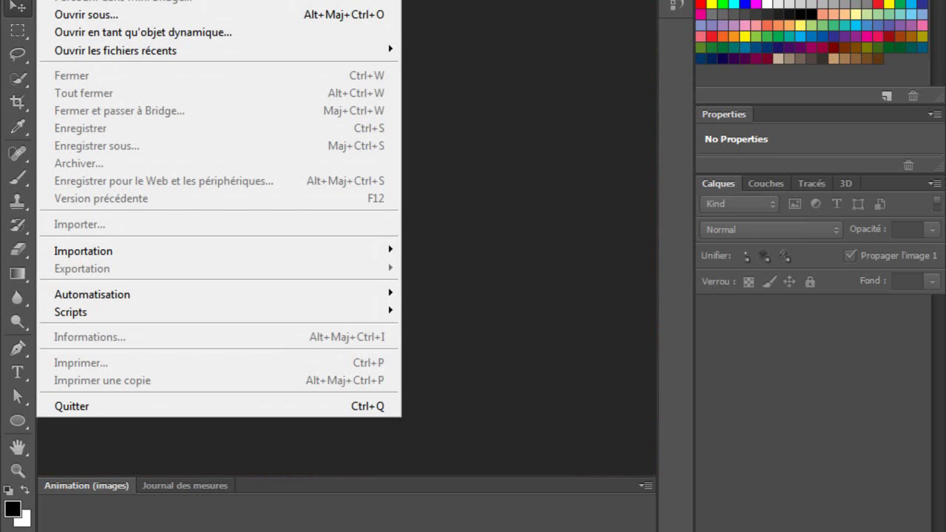
{"action": "key", "text": "ctrl+n"}
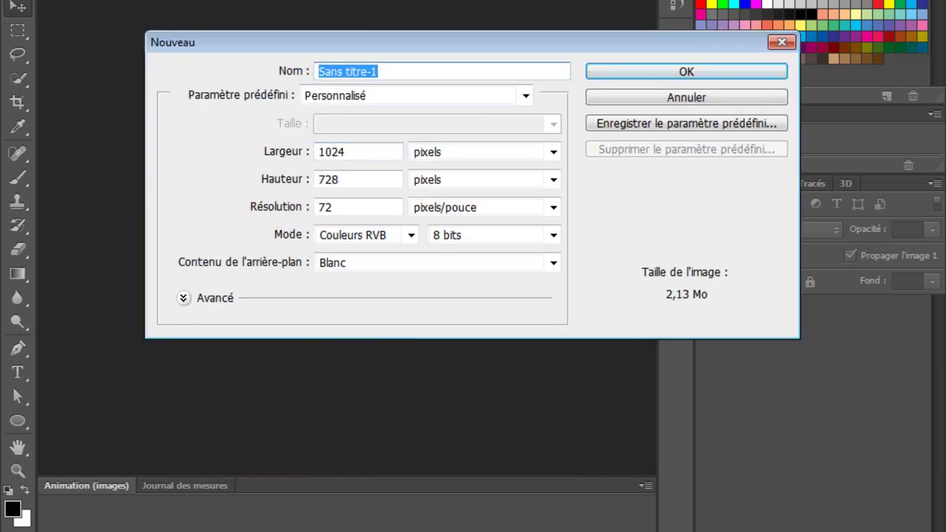
{"action": "type", "text": "f"}
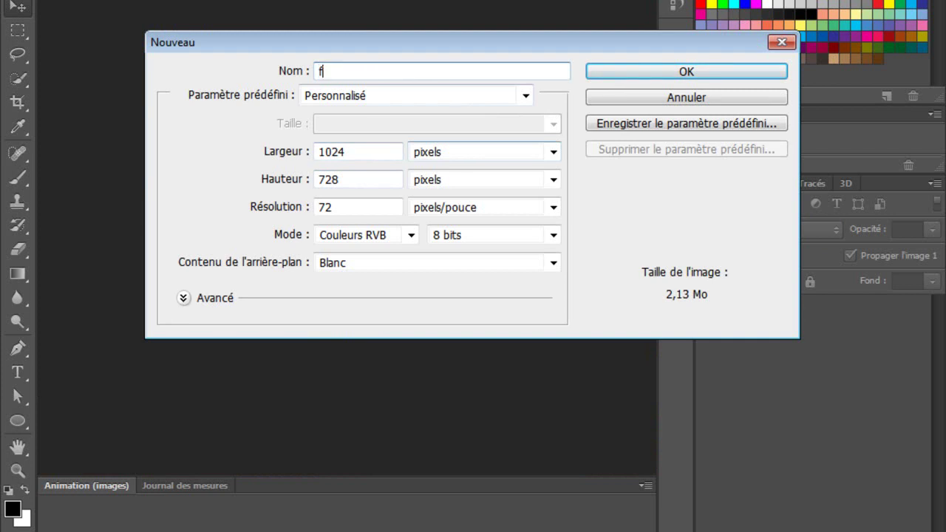
{"action": "type", "text": "oj"}
{"action": "key", "text": "BackSpace"}
{"action": "type", "text": "nd d'écran"}
{"action": "key", "text": "Return"}
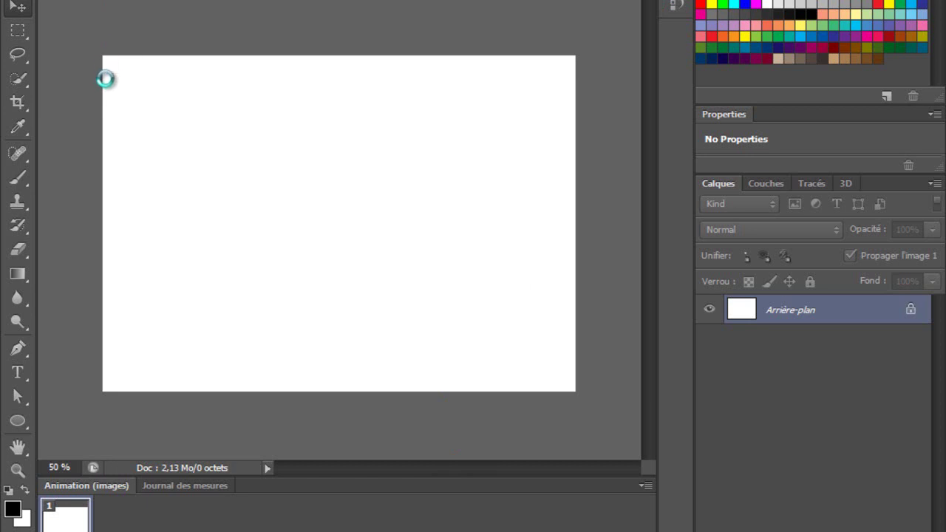
Place Black-Texture-wallpaper from the textures cs6 folder and stretch it vertically to cover the whole canvas
{"action": "key", "text": "alt+f"}
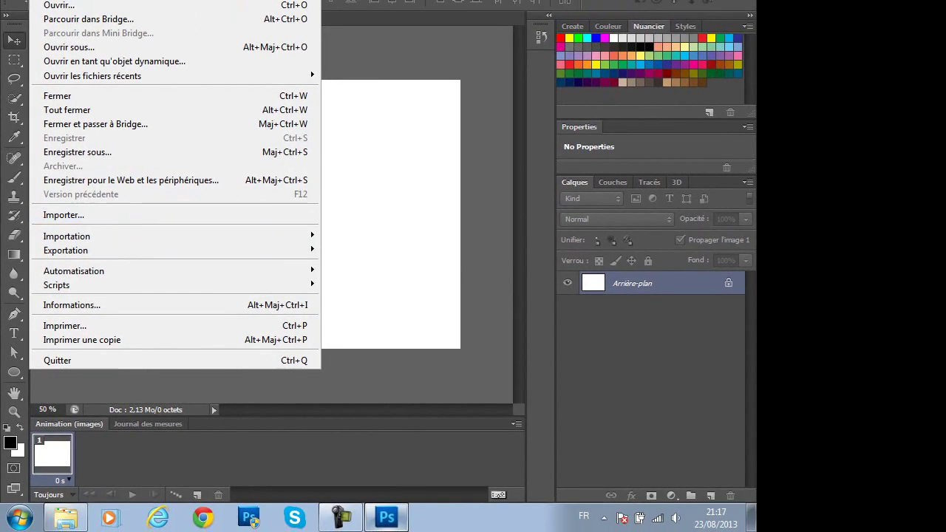
{"action": "left_click", "coordinate": [63, 215]}
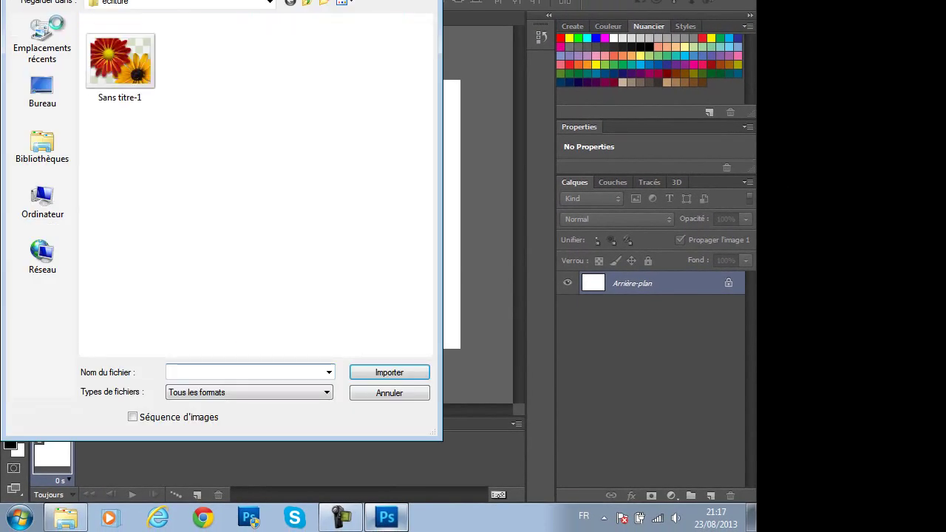
{"action": "key", "text": "BackSpace"}
{"action": "key", "text": "t"}
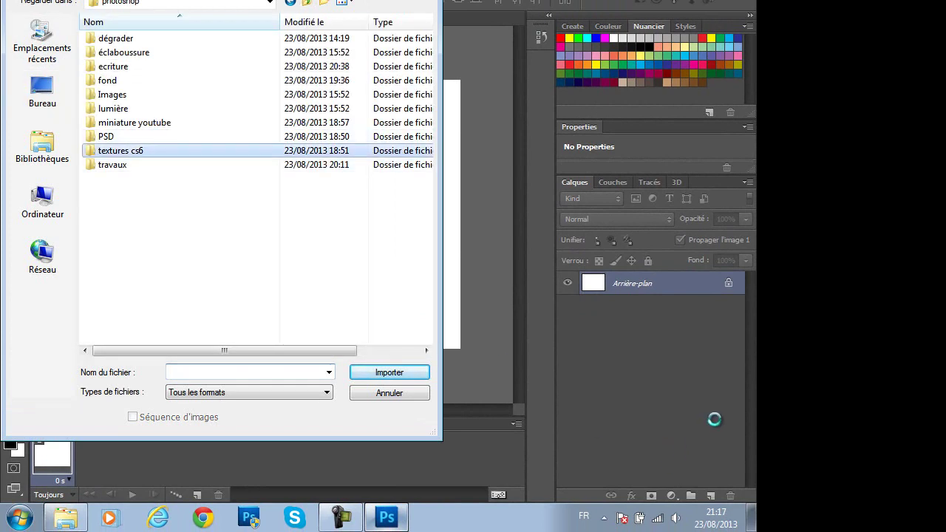
{"action": "key", "text": "Return"}
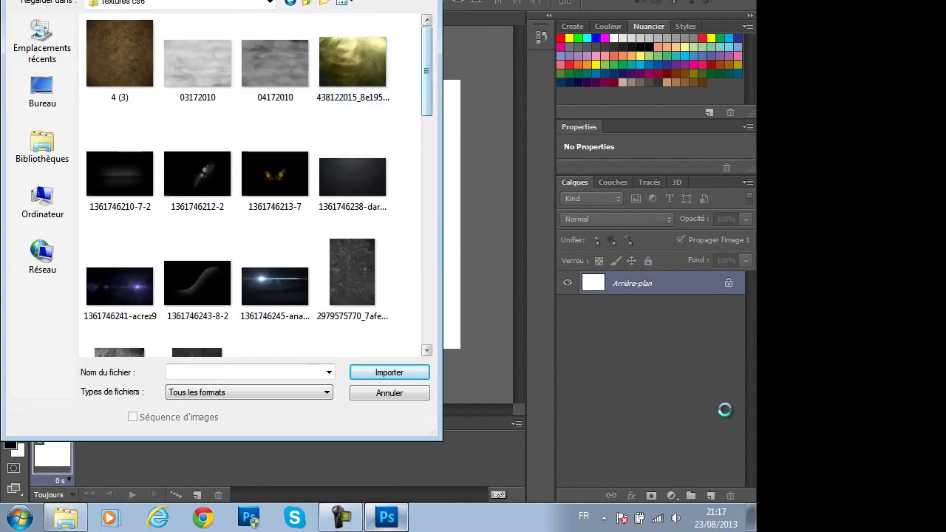
{"action": "scroll", "coordinate": [384, 81], "scroll_direction": "down", "scroll_amount": 1}
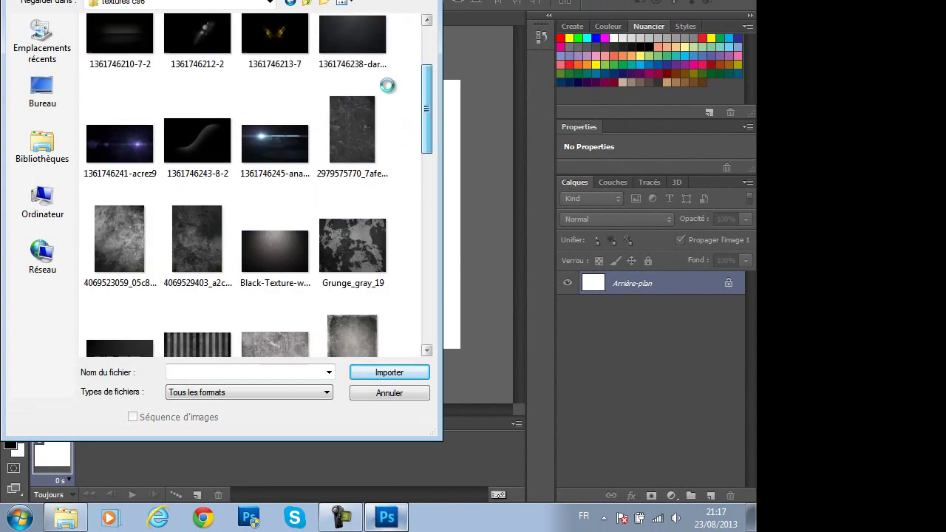
{"action": "left_click_drag", "start_coordinate": [427, 107], "coordinate": [426, 124]}
{"action": "double_click", "coordinate": [275, 192]}
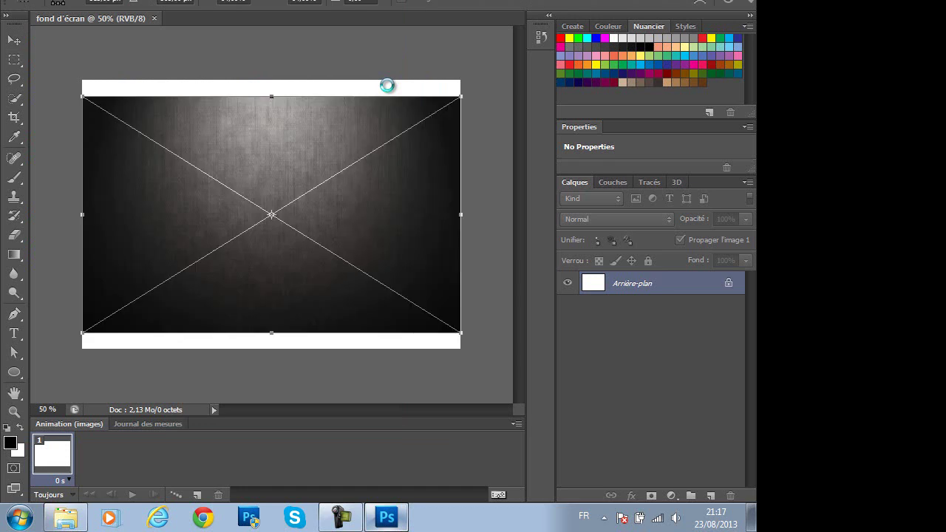
{"action": "left_click_drag", "start_coordinate": [271, 96], "coordinate": [272, 73]}
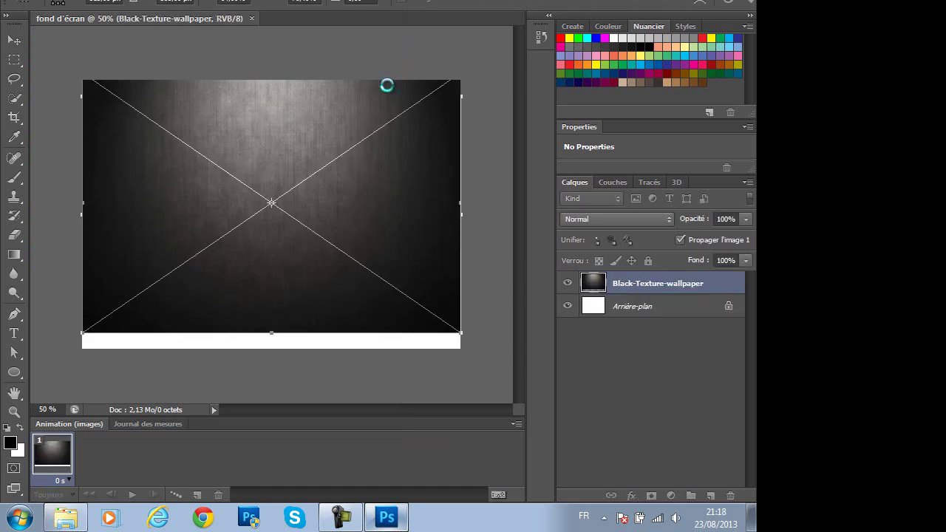
{"action": "left_click_drag", "start_coordinate": [271, 333], "coordinate": [271, 348]}
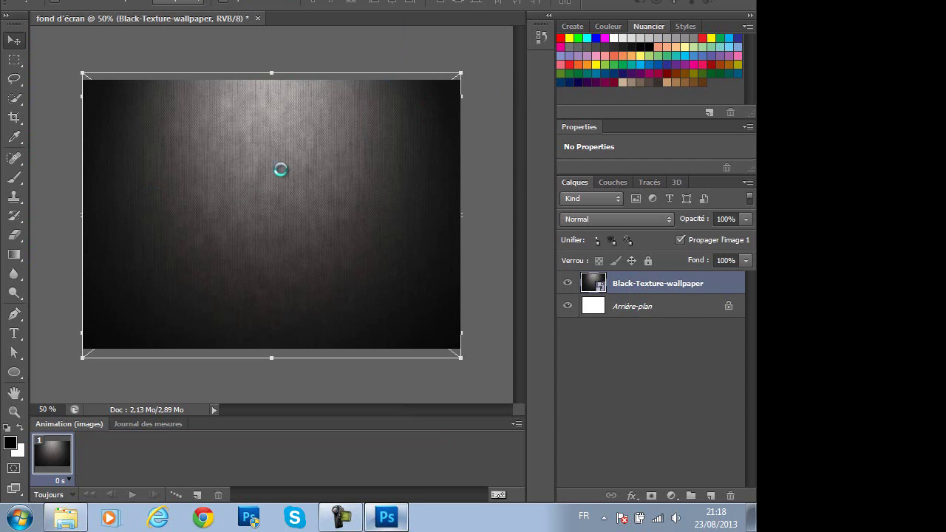
{"action": "key", "text": "alt+f"}
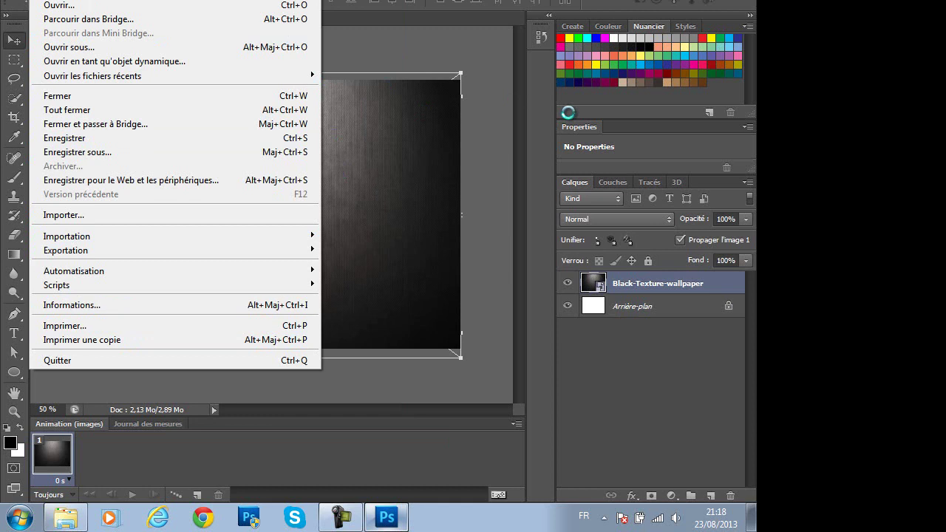
{"action": "mouse_move", "coordinate": [177, 235]}
{"action": "key", "text": "Up"}
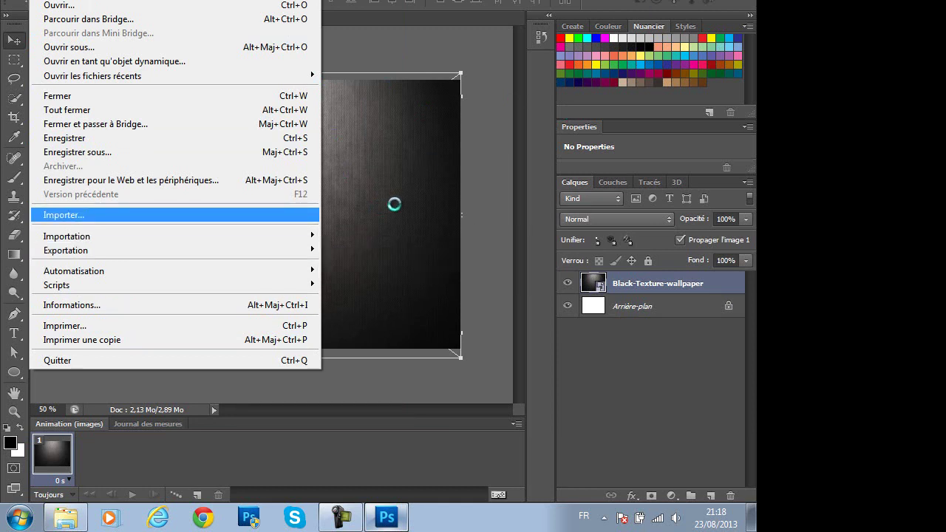
{"action": "key", "text": "Return"}
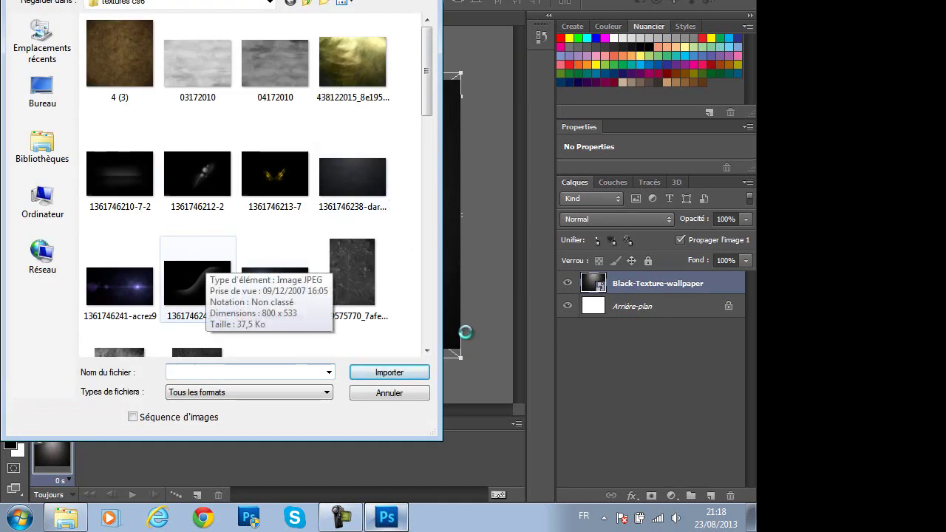
{"action": "left_click", "coordinate": [198, 283]}
{"action": "key", "text": "Return"}
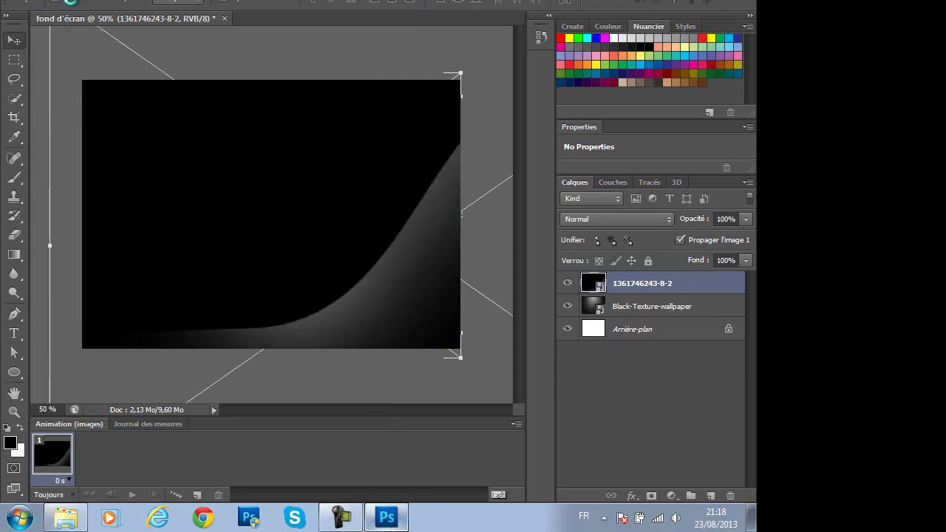
{"action": "left_click", "coordinate": [617, 219]}
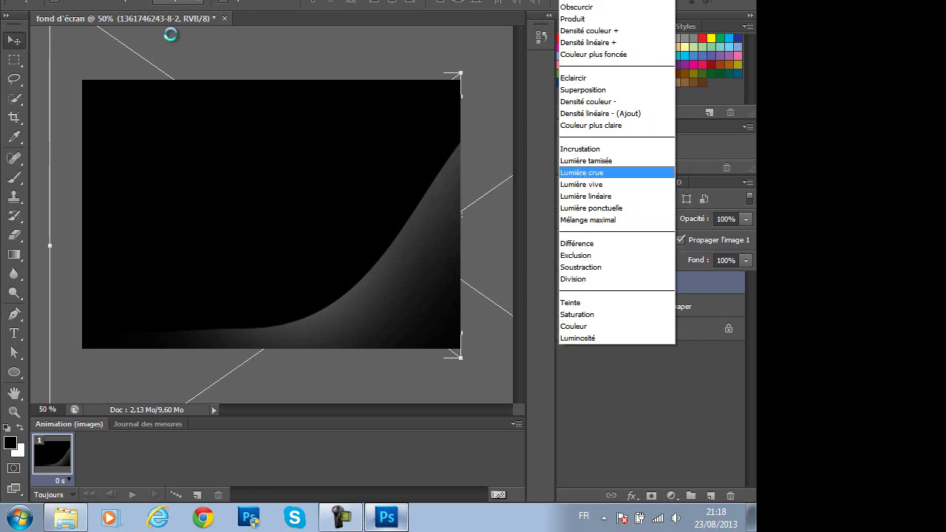
{"action": "key", "text": "Return"}
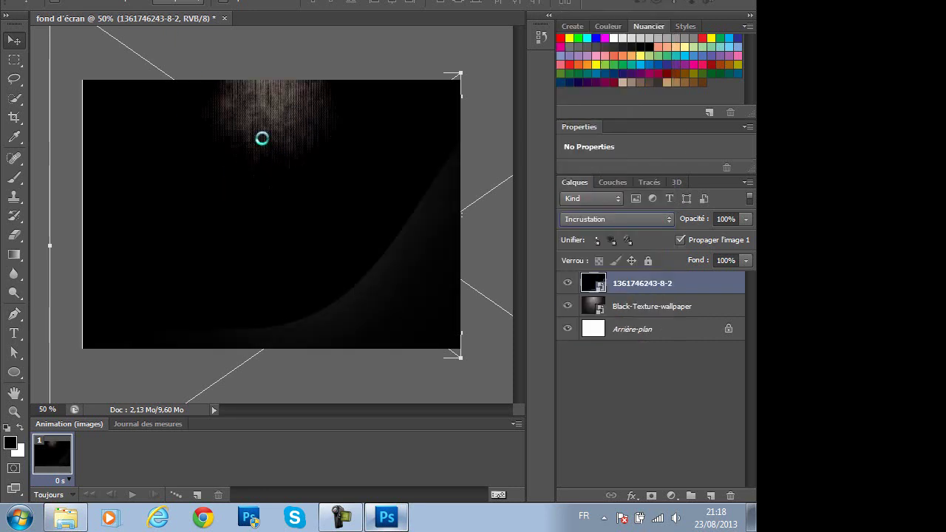
{"action": "left_click", "coordinate": [617, 219]}
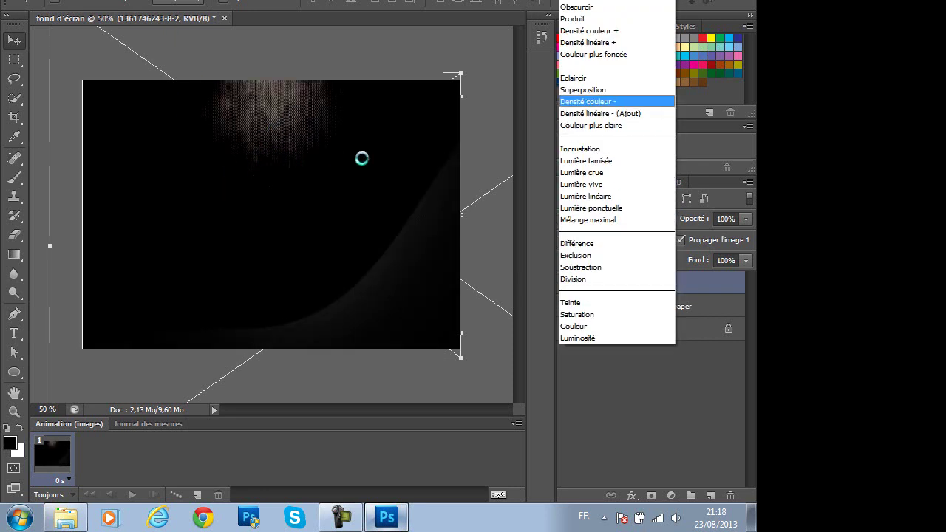
{"action": "key", "text": "Return"}
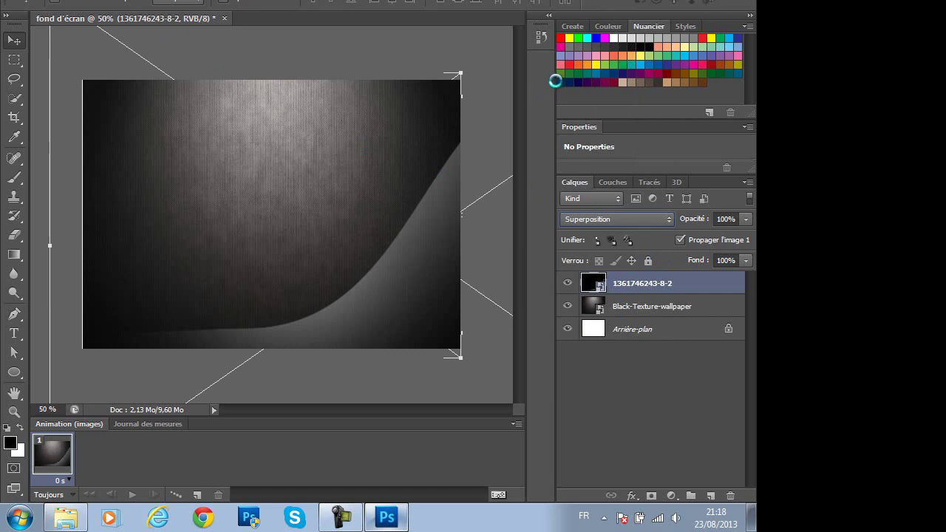
{"action": "left_click_drag", "start_coordinate": [413, 341], "coordinate": [417, 353]}
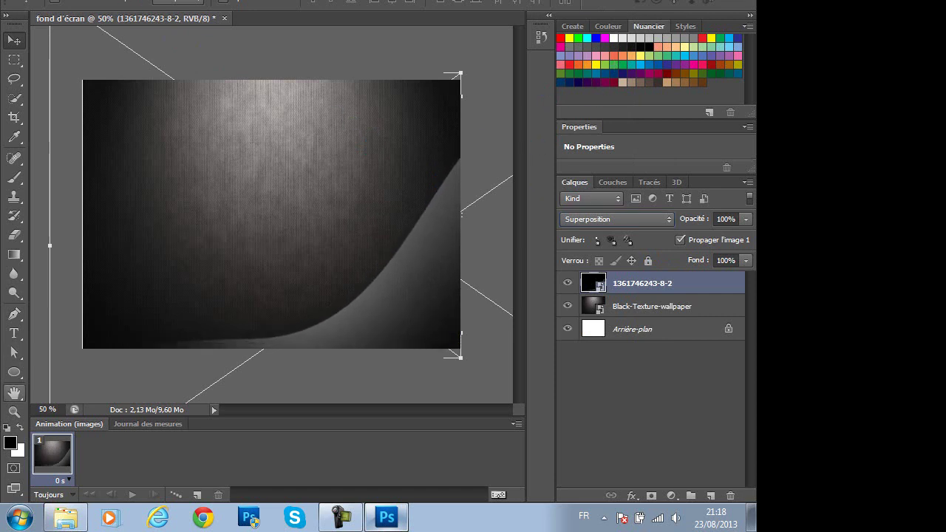
Add the graffiti text HAZER across the upper half of the canvas and move it slightly down
{"action": "left_click", "coordinate": [14, 334]}
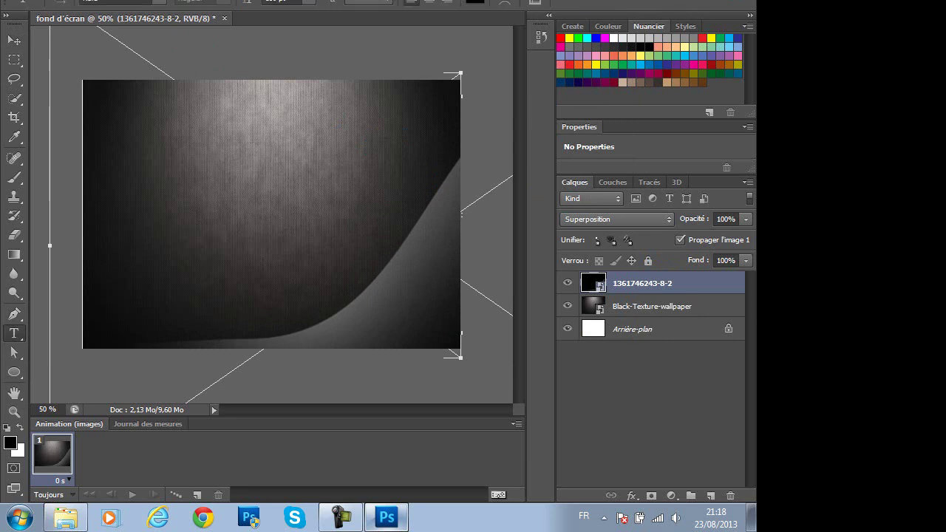
{"action": "left_click", "coordinate": [153, 202]}
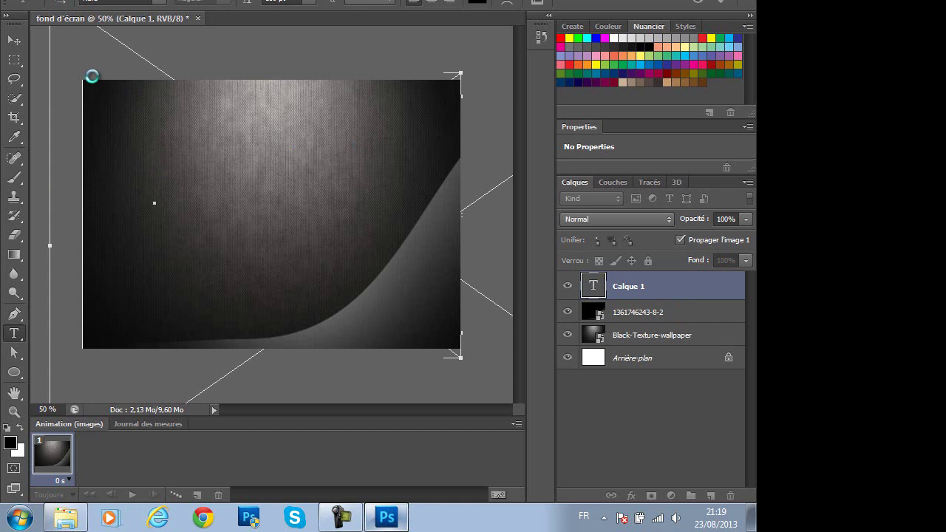
{"action": "type", "text": "HAZER"}
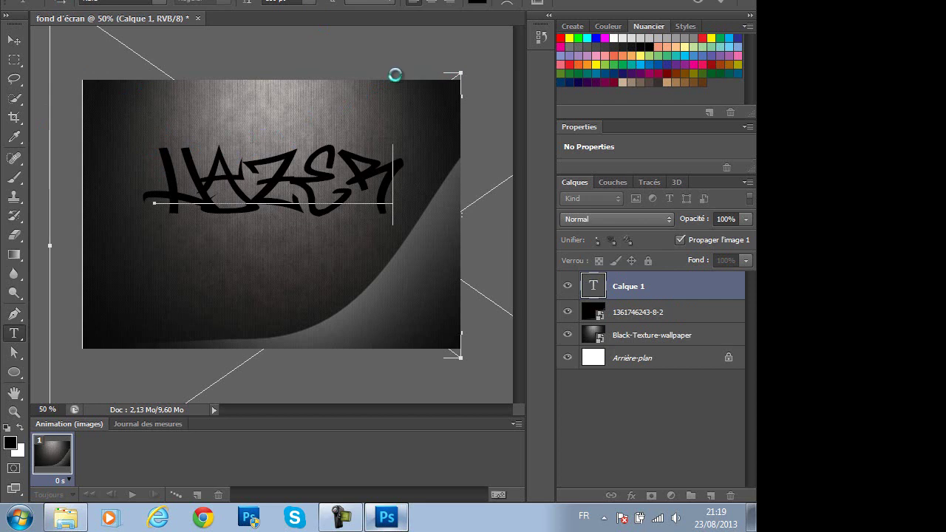
{"action": "key", "text": "ctrl+Return"}
{"action": "key", "text": "v"}
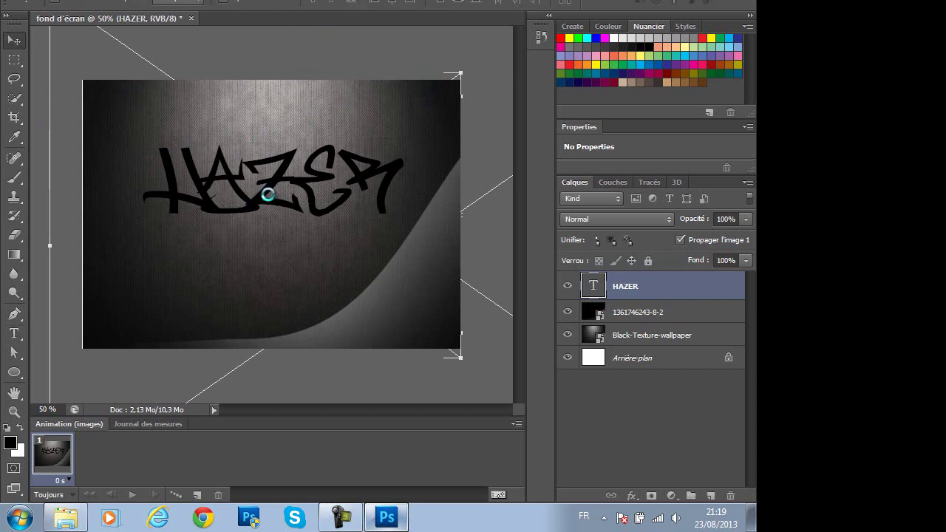
{"action": "left_click_drag", "start_coordinate": [267, 194], "coordinate": [269, 196]}
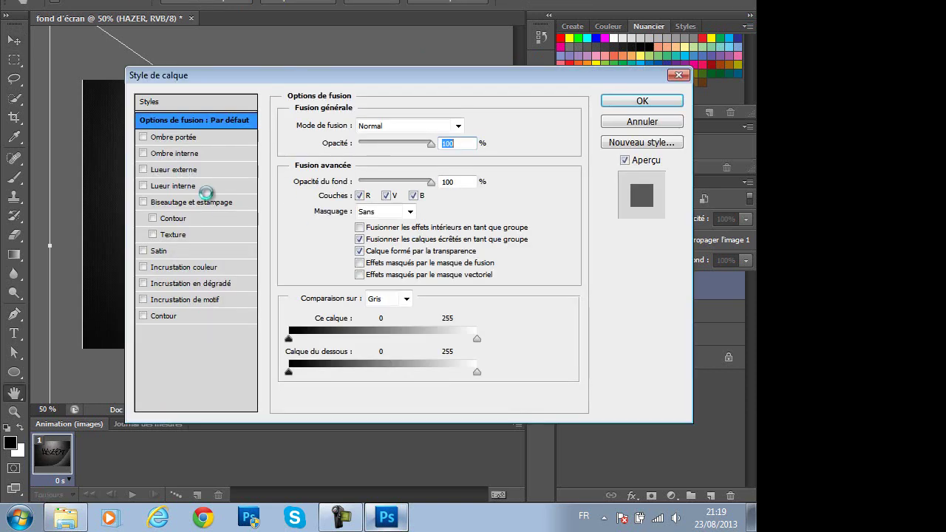
Add a red 3 px exterior Contour effect to the HAZER text layer
{"action": "left_click", "coordinate": [165, 316]}
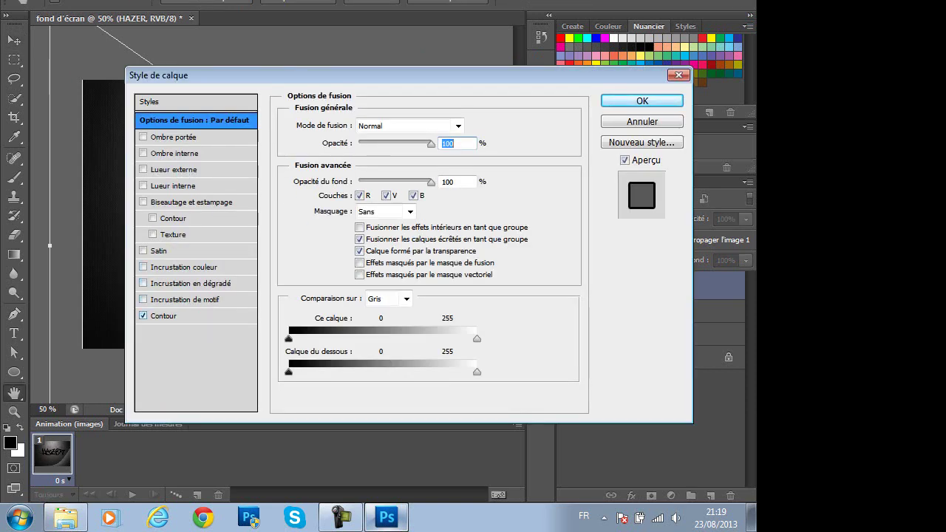
{"action": "left_click", "coordinate": [334, 225]}
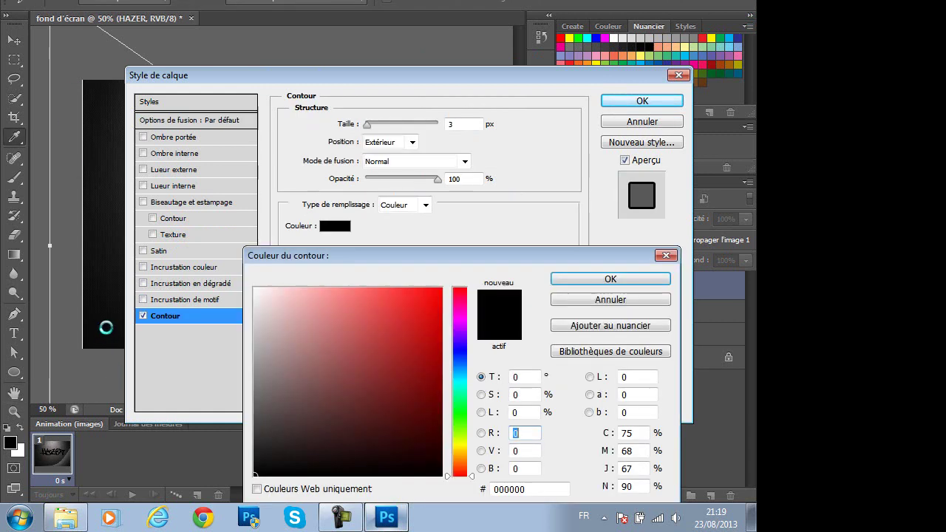
{"action": "left_click_drag", "start_coordinate": [433, 289], "coordinate": [442, 288]}
{"action": "key", "text": "Return"}
Add a black Incrustation couleur effect to the HAZER text and apply the layer style
{"action": "left_click", "coordinate": [143, 267]}
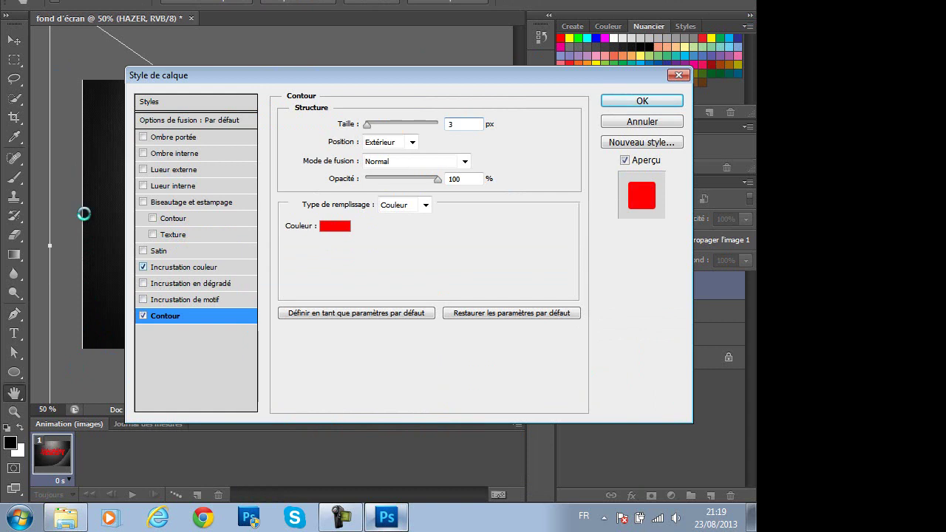
{"action": "left_click", "coordinate": [203, 267]}
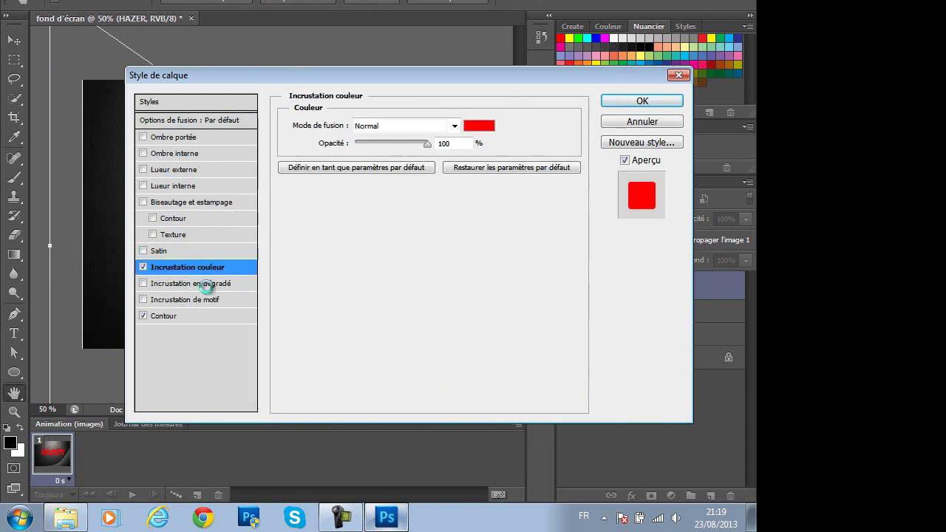
{"action": "left_click", "coordinate": [479, 126]}
{"action": "type", "text": "0"}
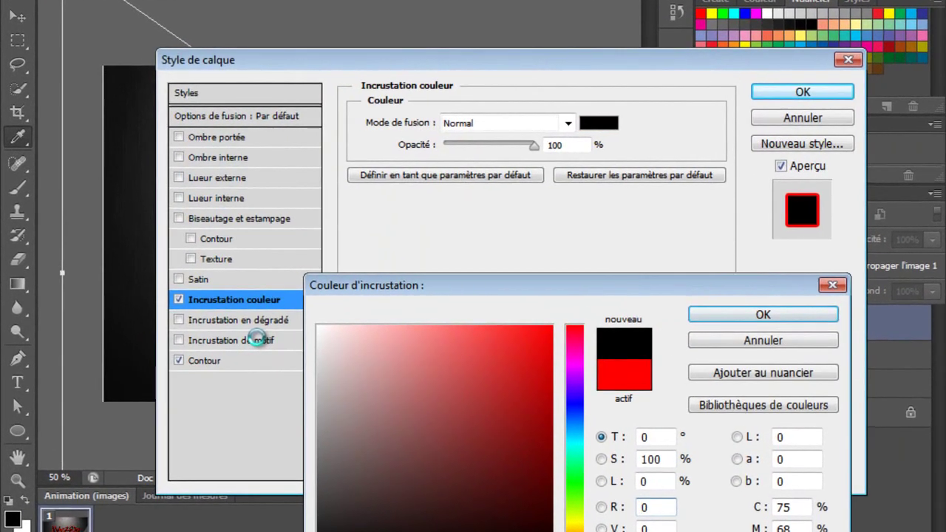
{"action": "key", "text": "Return"}
{"action": "key", "text": "Return"}
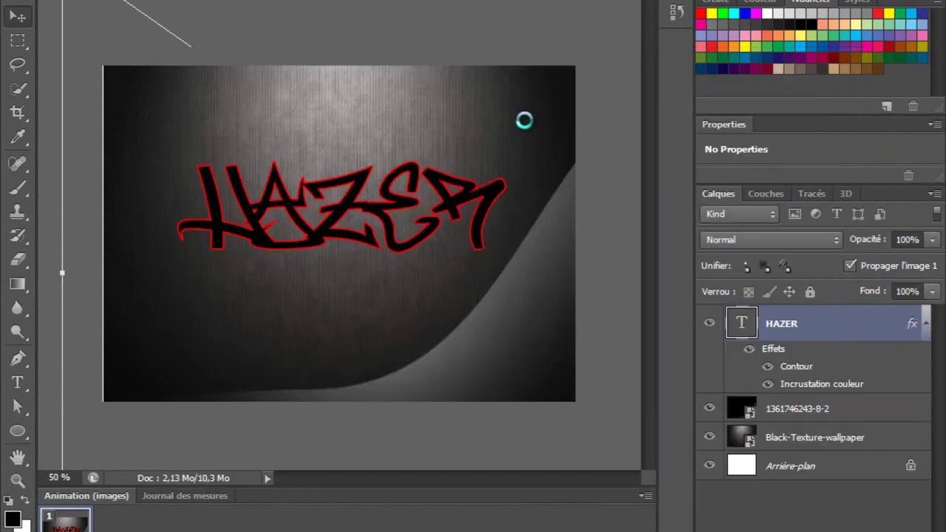
Duplicate the HAZER text layer, place the copy beneath the original, and set the copy's Contour colour to black 000000
{"action": "right_click", "coordinate": [797, 323]}
{"action": "left_click", "coordinate": [584, 50]}
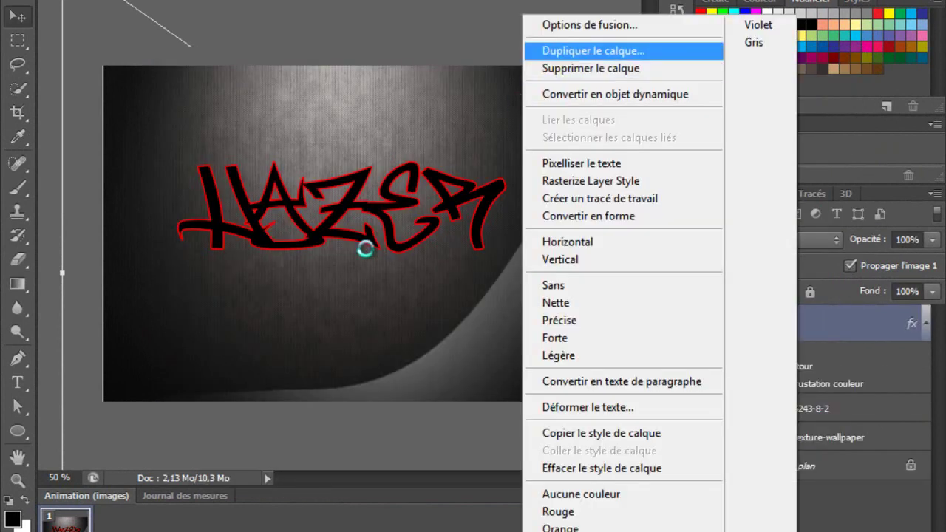
{"action": "key", "text": "Return"}
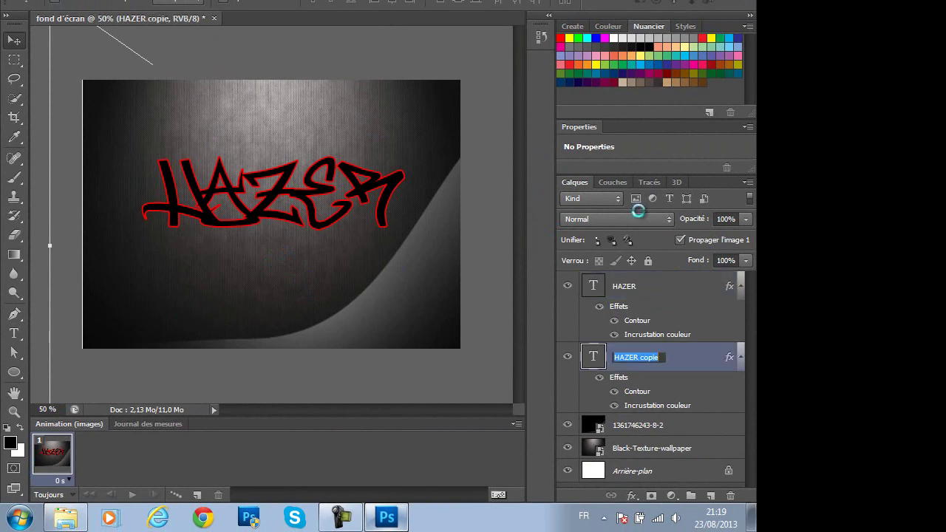
{"action": "key", "text": "Return"}
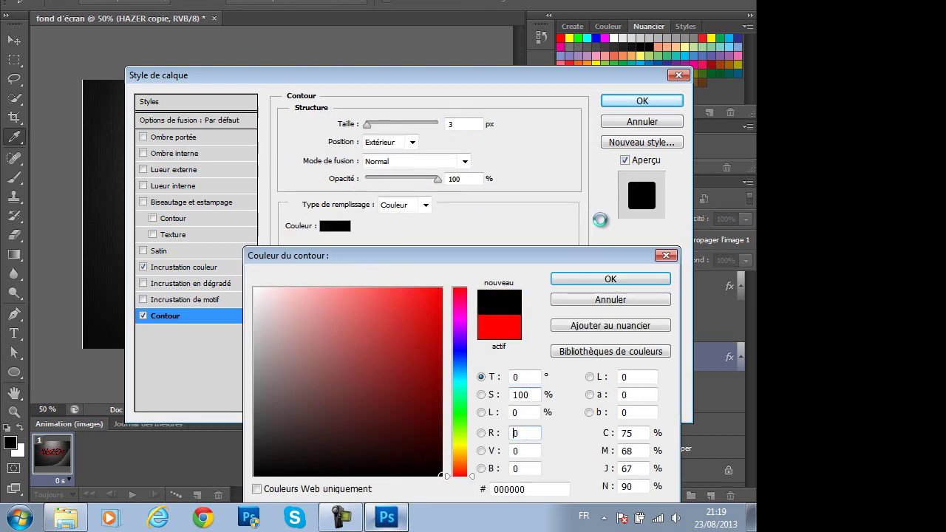
{"action": "left_click", "coordinate": [590, 273]}
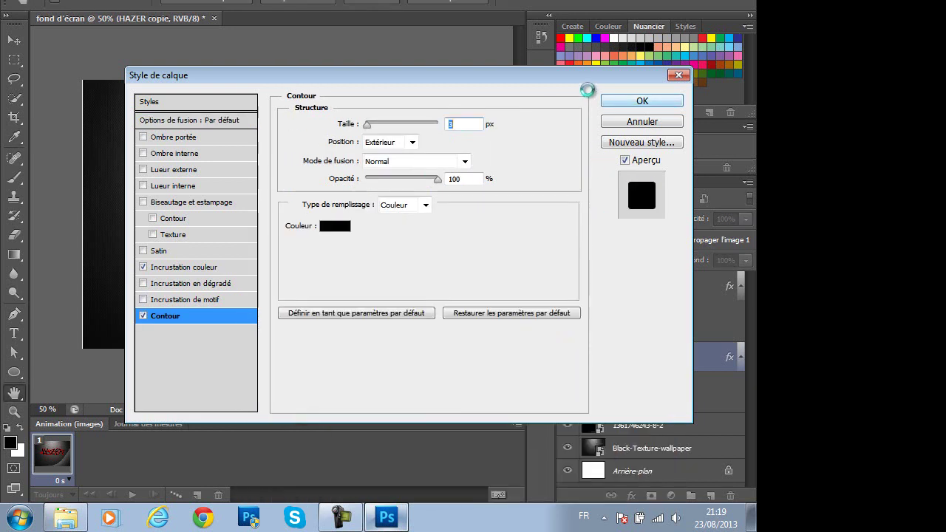
{"action": "left_click", "coordinate": [627, 100]}
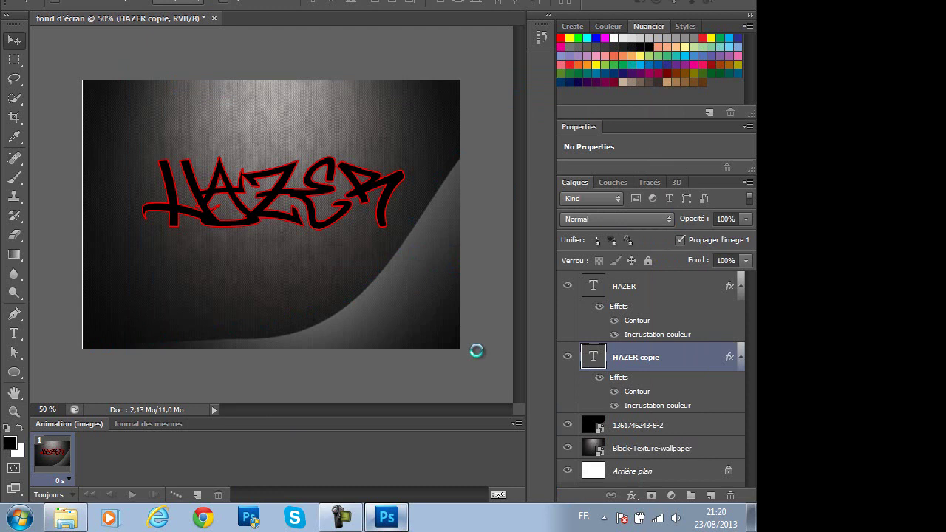
Duplicate the black-outlined HAZER copy four times in succession, offsetting each copy slightly up and to the right for depth
{"action": "right_click", "coordinate": [415, 301]}
{"action": "left_click", "coordinate": [473, 66]}
{"action": "key", "text": "Return"}
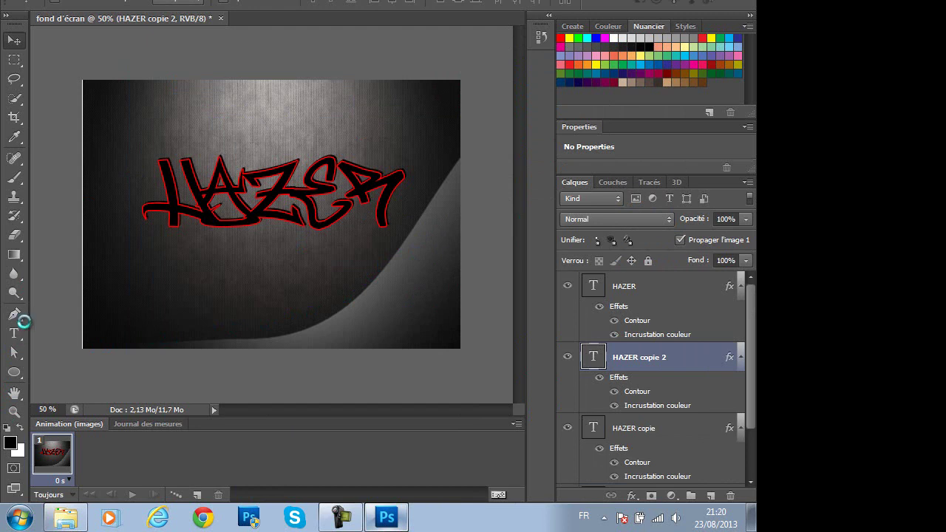
{"action": "right_click", "coordinate": [652, 357]}
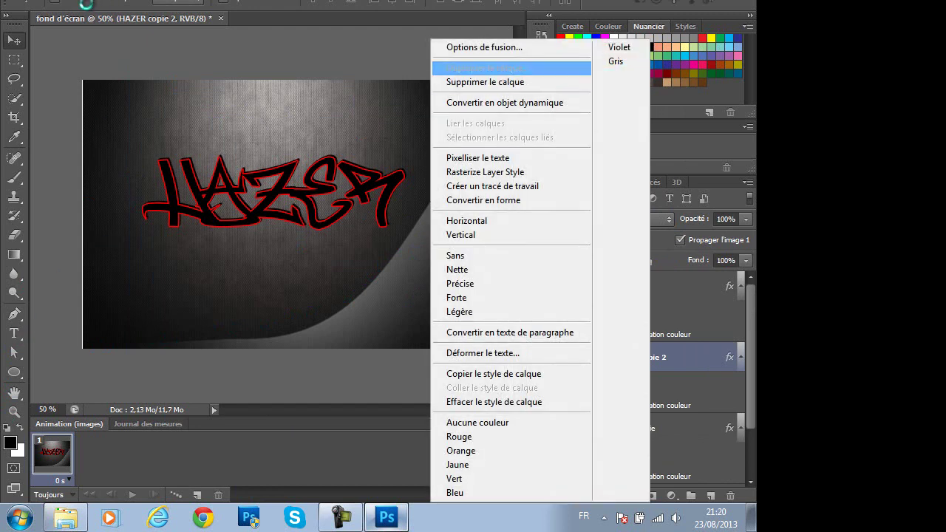
{"action": "left_click", "coordinate": [472, 67]}
{"action": "key", "text": "Return"}
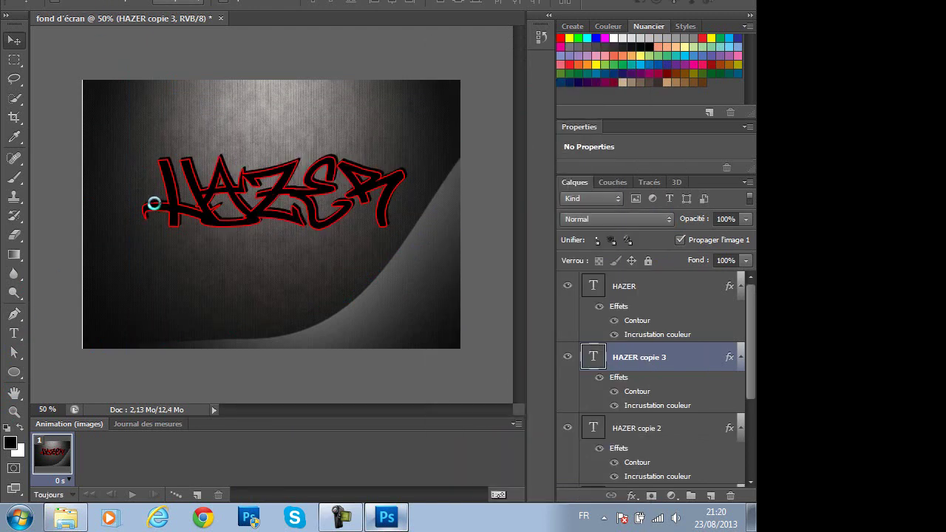
{"action": "right_click", "coordinate": [623, 357]}
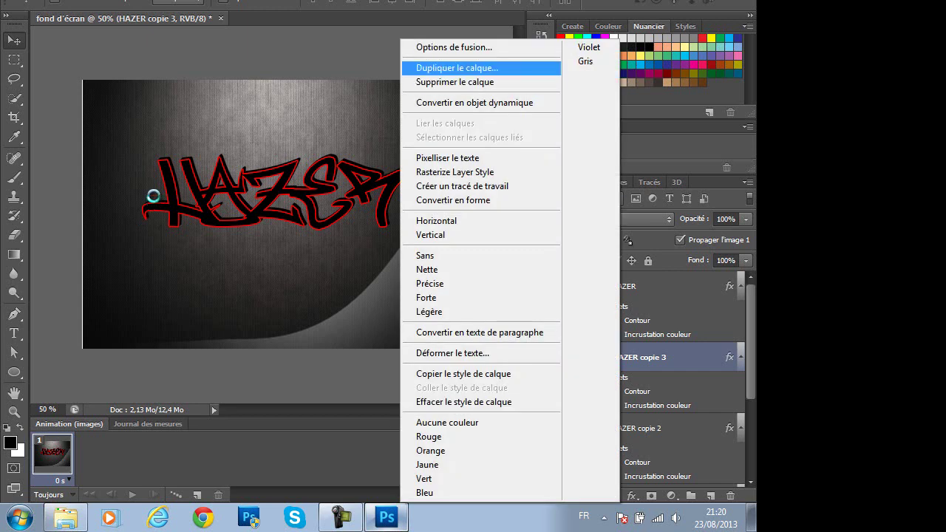
{"action": "left_click", "coordinate": [472, 67]}
{"action": "key", "text": "Return"}
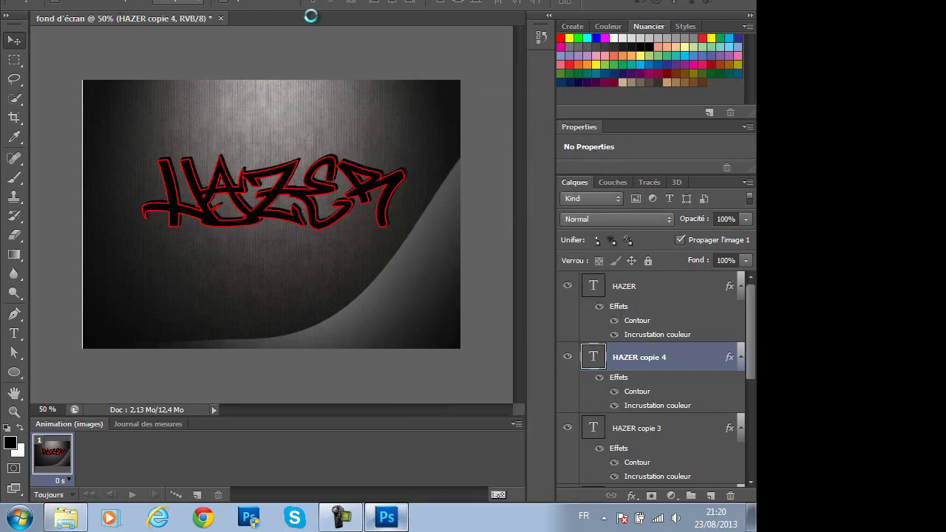
{"action": "right_click", "coordinate": [619, 357]}
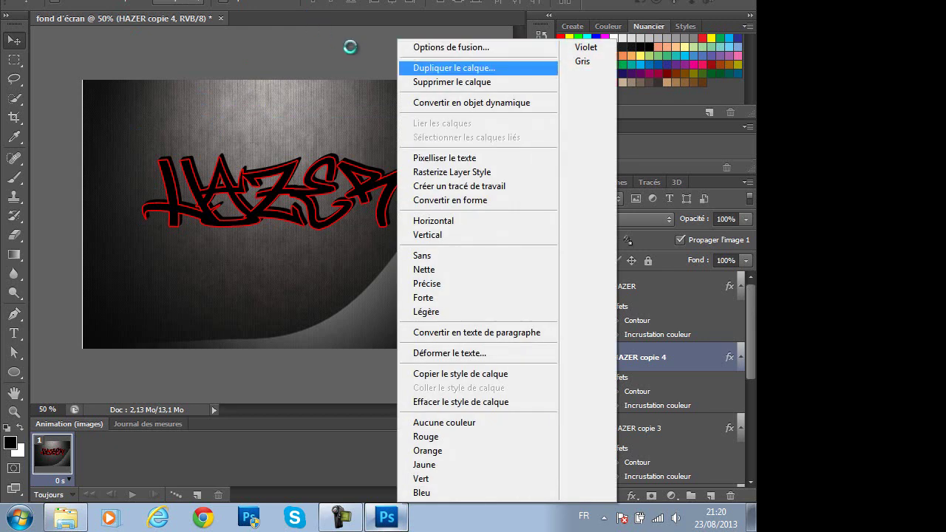
{"action": "key", "text": "Return"}
{"action": "key", "text": "Return"}
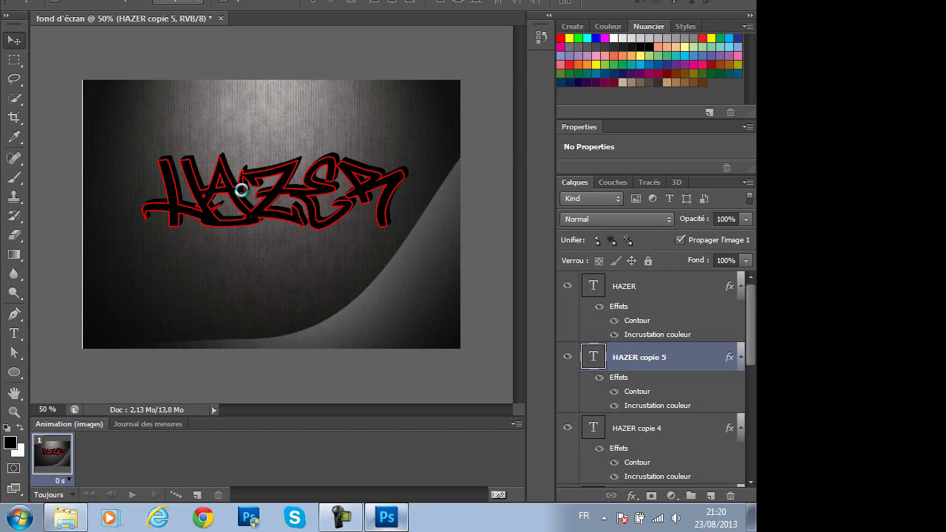
{"action": "key", "text": "u"}
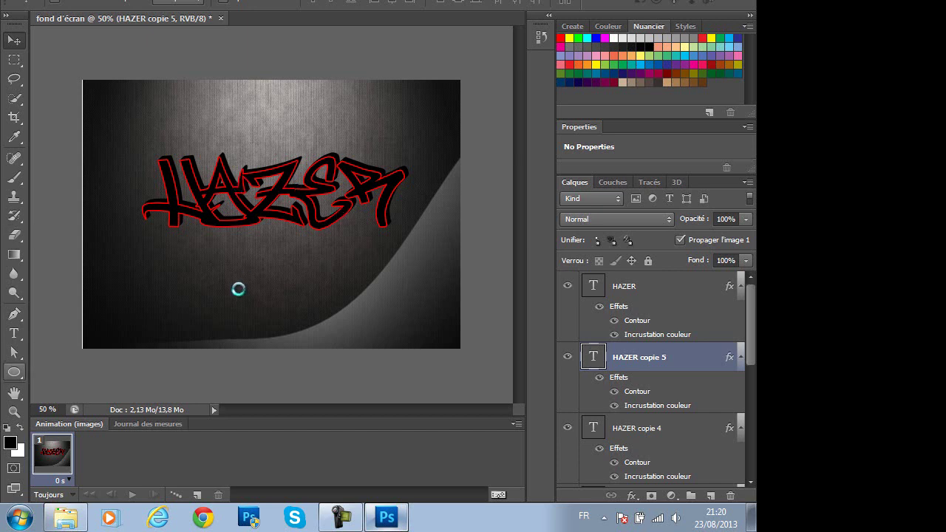
{"action": "key", "text": "space"}
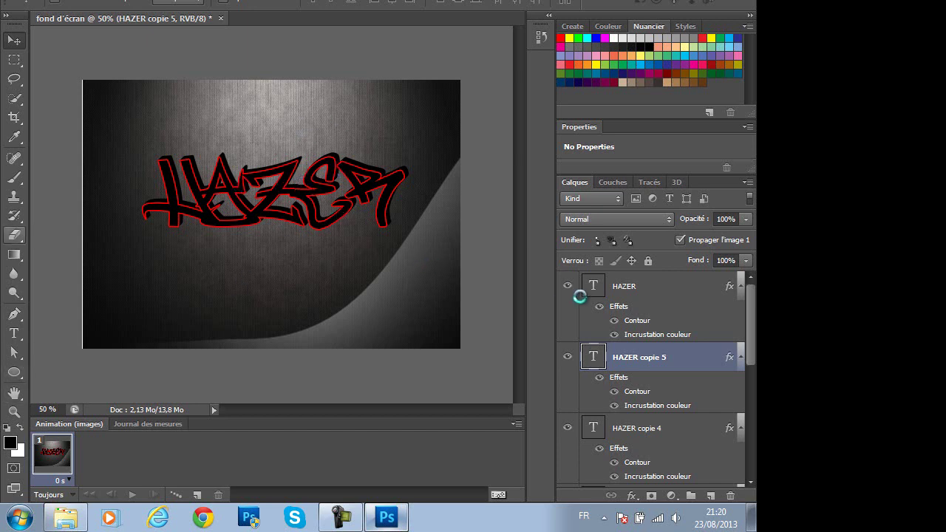
{"action": "key", "text": "alt+f"}
{"action": "key", "text": "Down"}
{"action": "key", "text": "Down"}
{"action": "key", "text": "Up"}
{"action": "key", "text": "Return"}
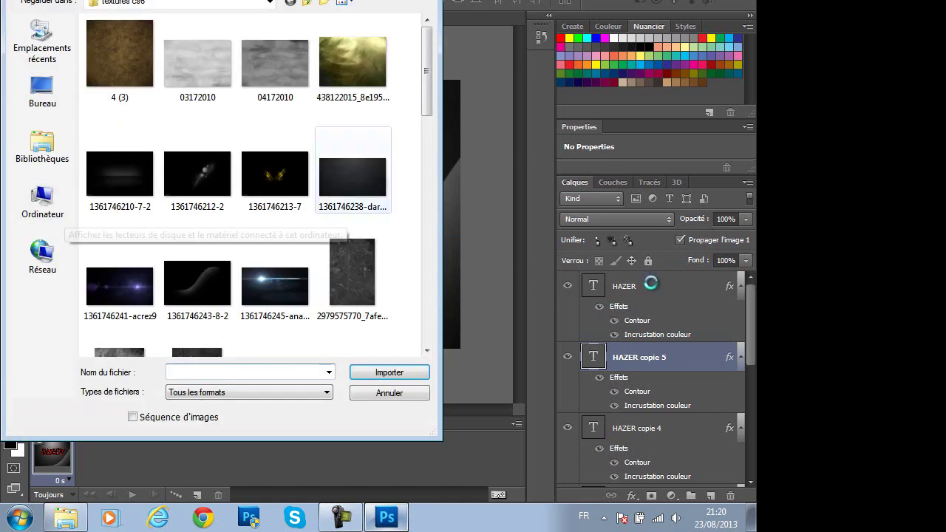
{"action": "left_click", "coordinate": [275, 178]}
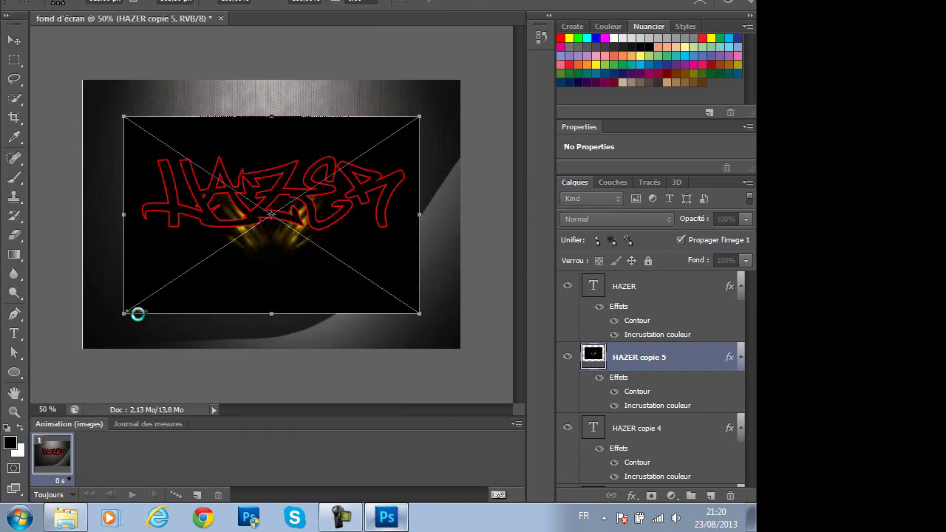
{"action": "left_click_drag", "start_coordinate": [419, 314], "coordinate": [461, 349]}
{"action": "left_click_drag", "start_coordinate": [123, 116], "coordinate": [83, 81]}
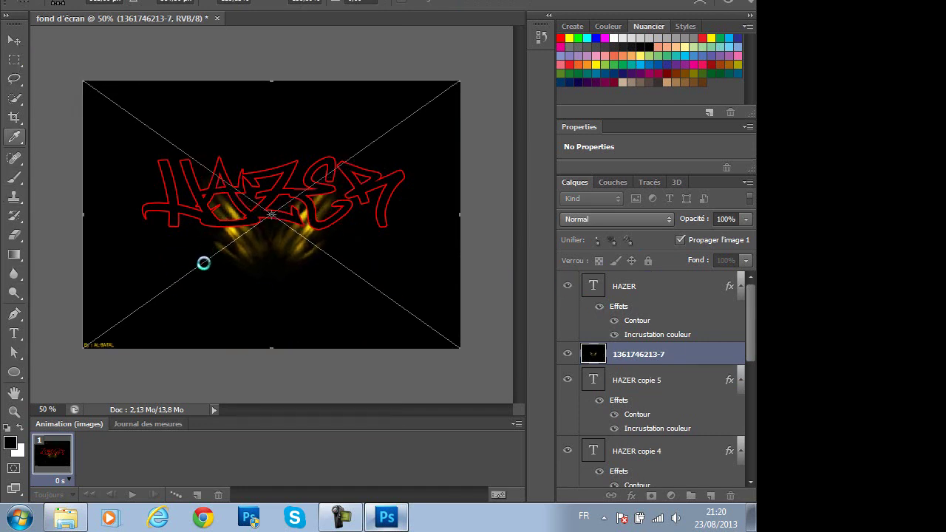
Commit and rasterize the placed light texture, and erase the author signature in its bottom-left corner
{"action": "key", "text": "e"}
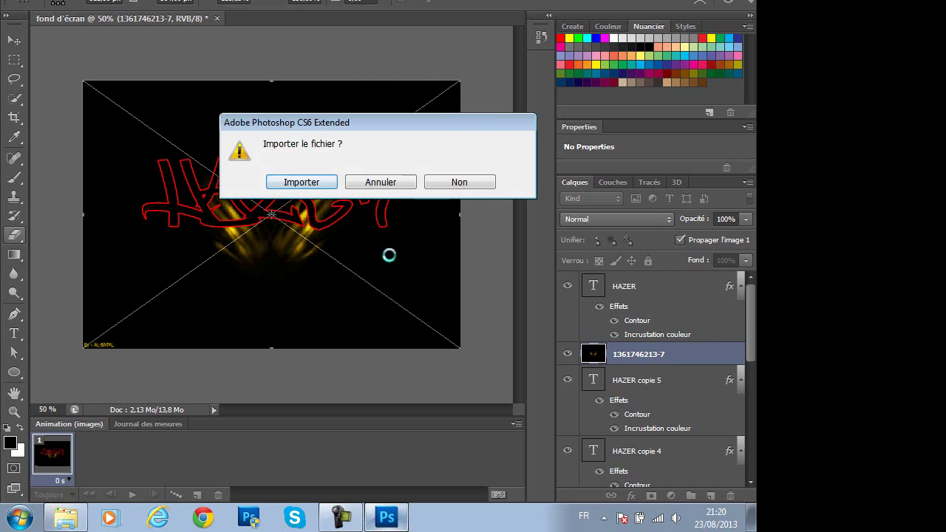
{"action": "key", "text": "Return"}
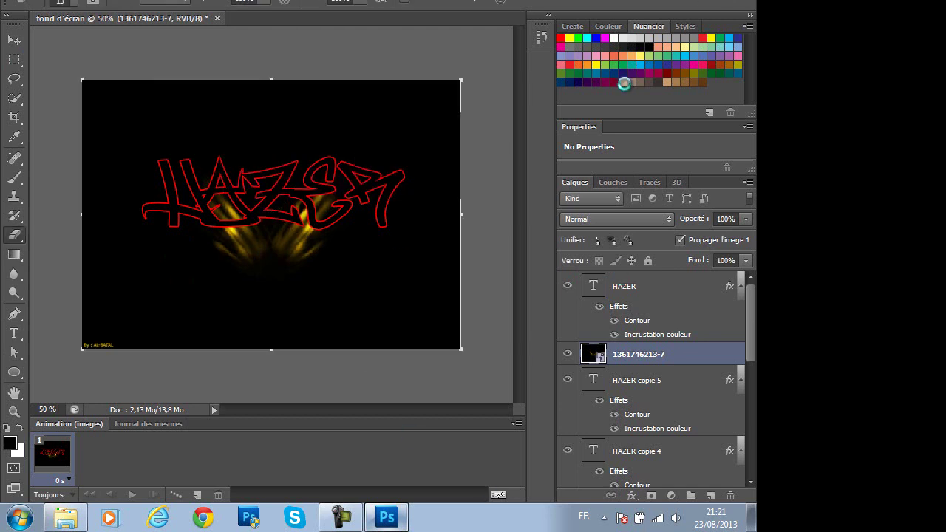
{"action": "key", "text": "Return"}
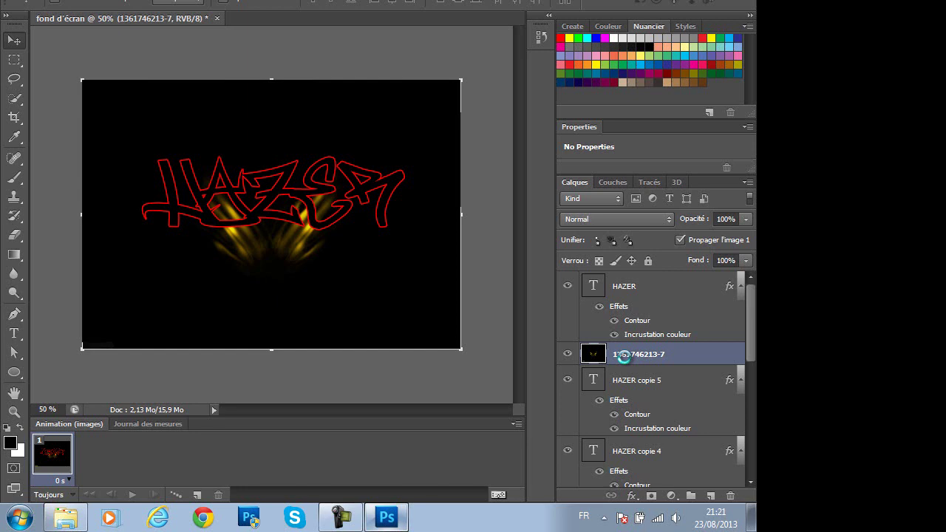
{"action": "left_click", "coordinate": [617, 219]}
{"action": "left_click", "coordinate": [617, 90]}
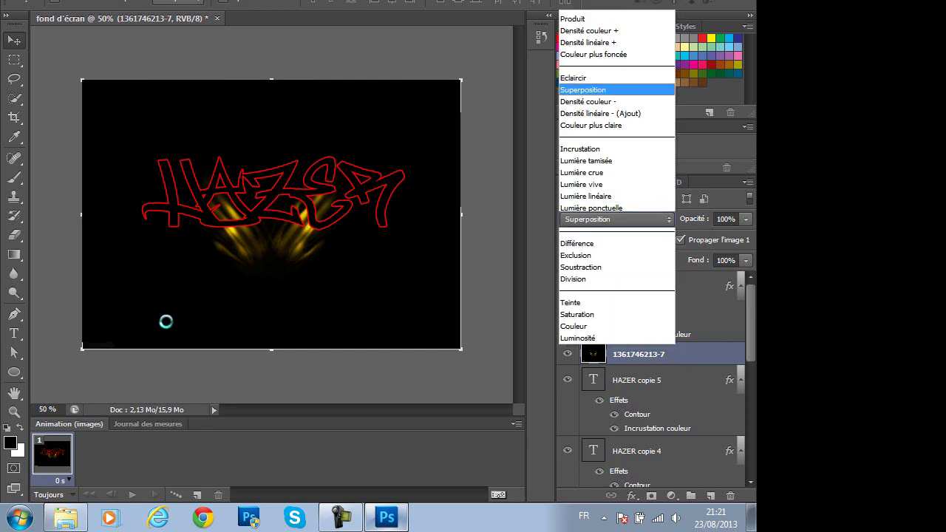
{"action": "left_click_drag", "start_coordinate": [338, 227], "coordinate": [402, 214]}
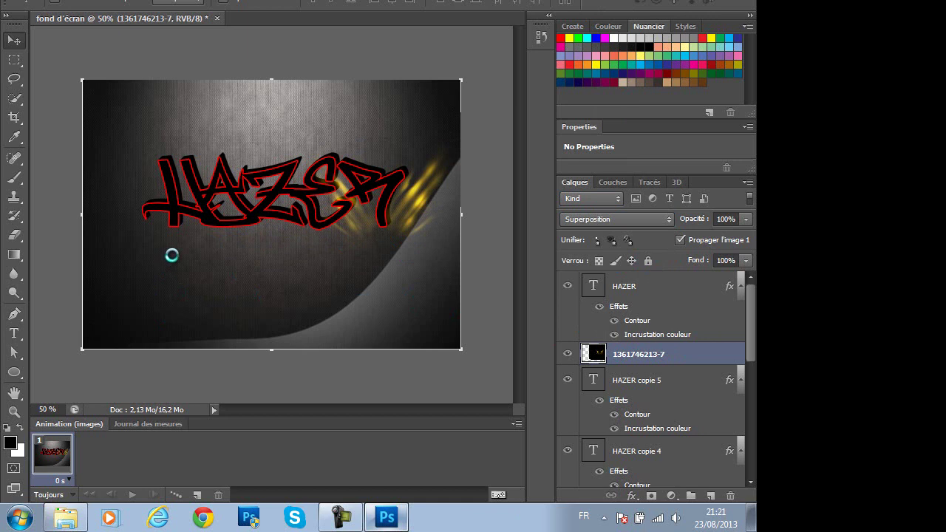
{"action": "left_click_drag", "start_coordinate": [404, 213], "coordinate": [417, 295]}
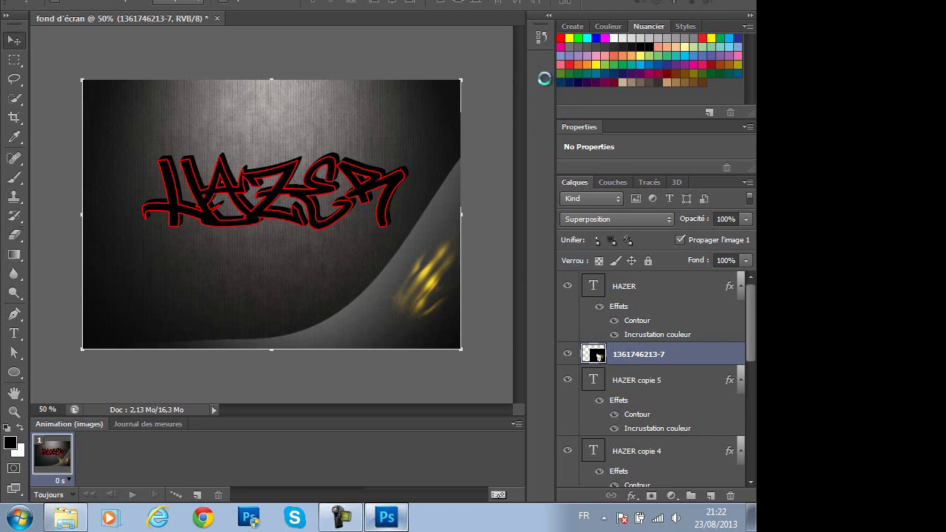
{"action": "left_click_drag", "start_coordinate": [424, 284], "coordinate": [395, 212]}
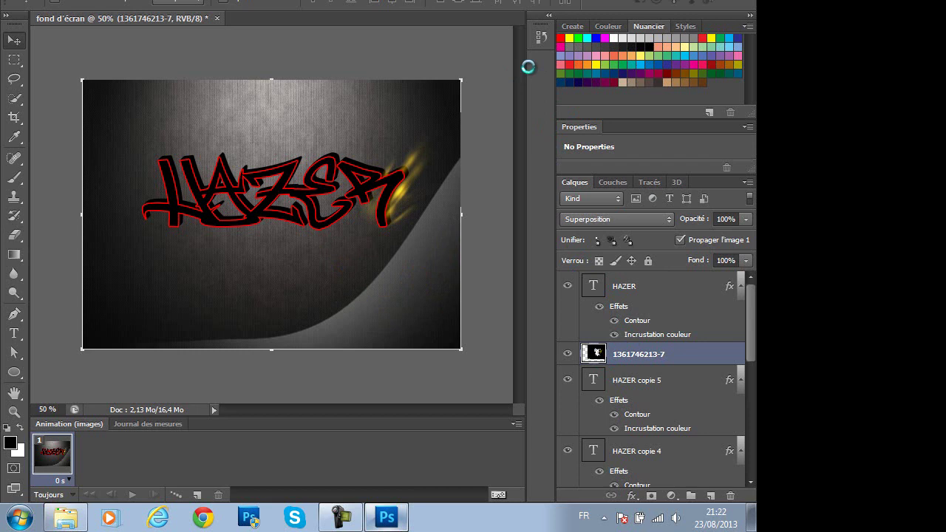
{"action": "right_click", "coordinate": [663, 353]}
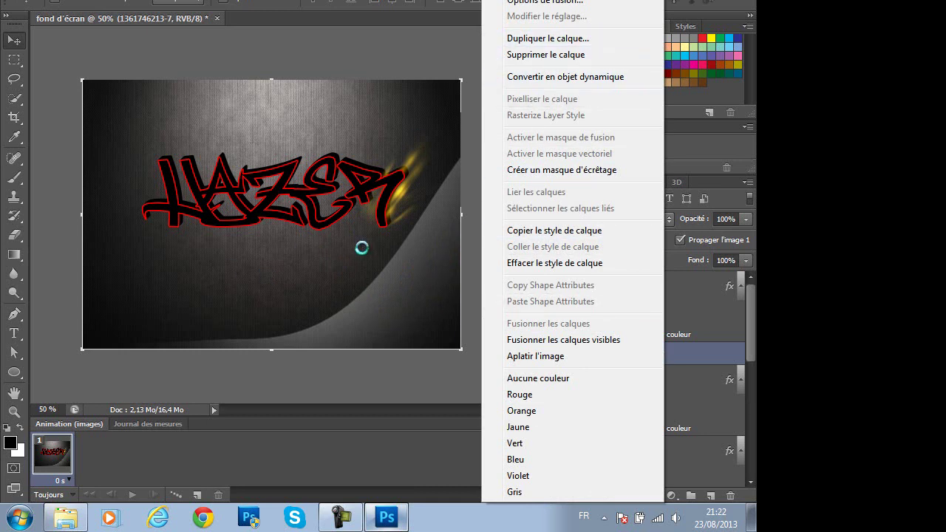
{"action": "left_click", "coordinate": [383, 435]}
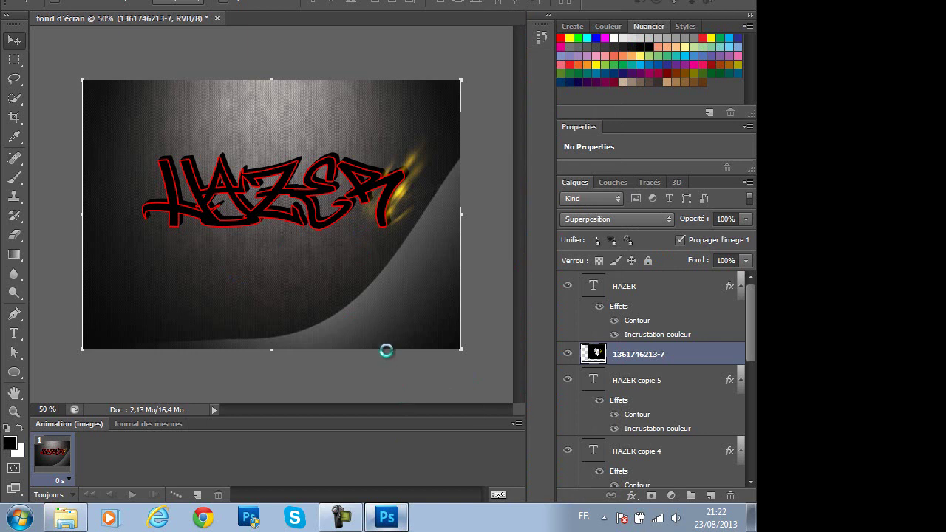
{"action": "key", "text": "alt+i"}
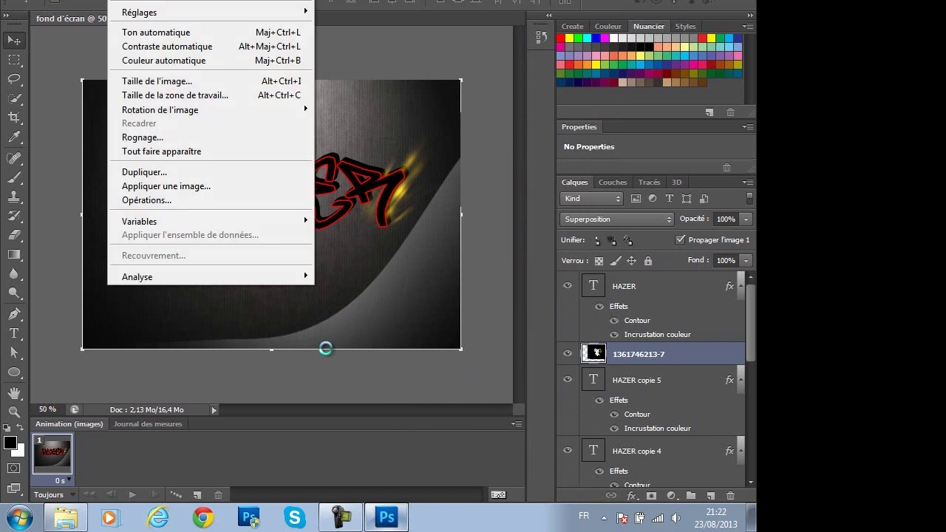
{"action": "key", "text": "Down"}
{"action": "key", "text": "Right"}
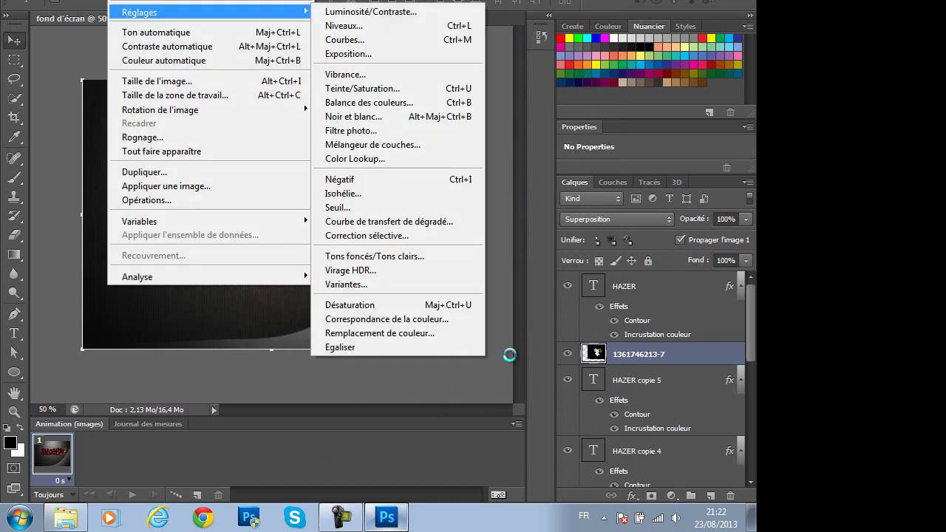
{"action": "key", "text": "Left"}
{"action": "key", "text": "Left"}
{"action": "key", "text": "Right"}
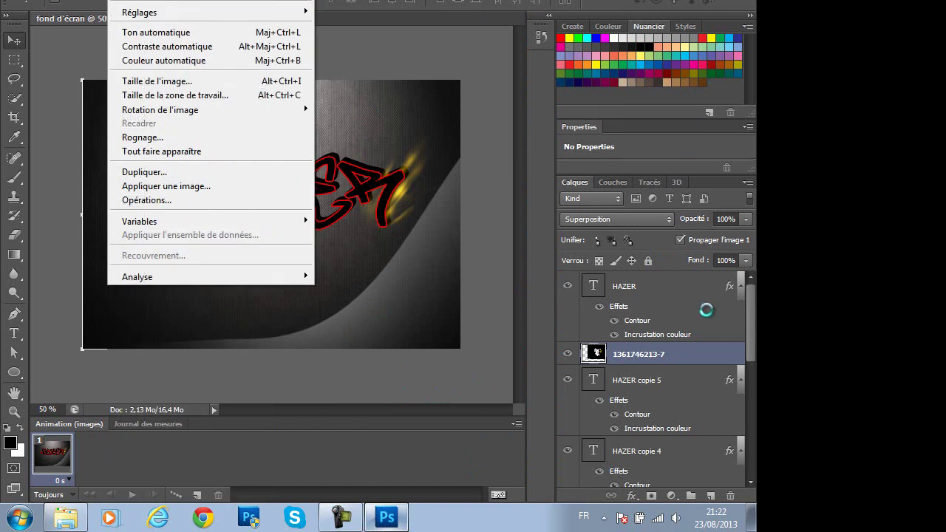
{"action": "key", "text": "Down"}
{"action": "key", "text": "Right"}
{"action": "key", "text": "Down"}
{"action": "key", "text": "Down"}
{"action": "key", "text": "Down"}
{"action": "key", "text": "Down"}
{"action": "key", "text": "Down"}
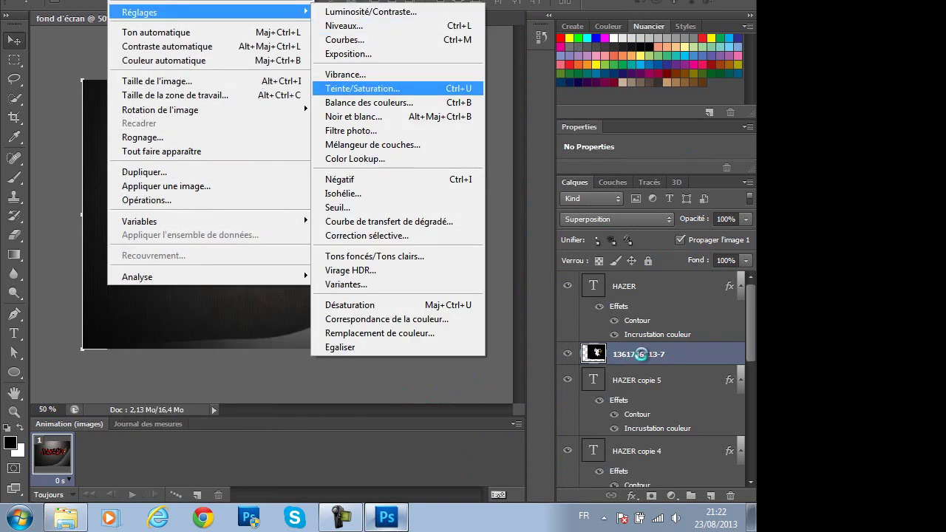
{"action": "key", "text": "Return"}
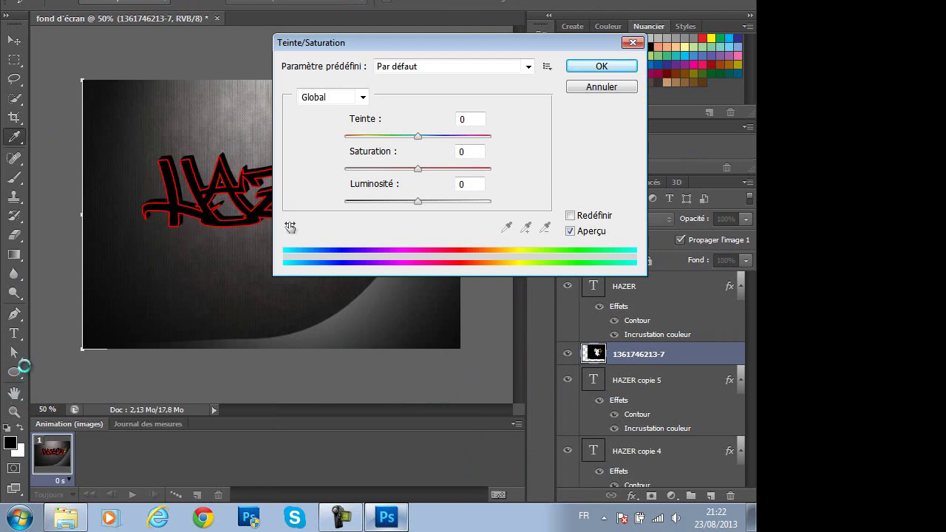
{"action": "left_click", "coordinate": [570, 216]}
{"action": "left_click_drag", "start_coordinate": [414, 43], "coordinate": [360, 264]}
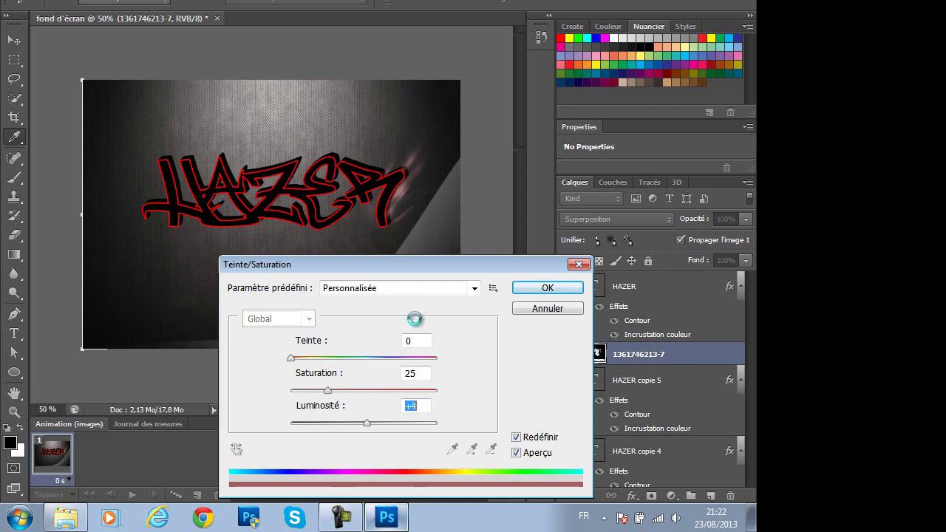
Set the glow's Luminosité to +1 and its Saturation to 80 to colour it bright red
{"action": "key", "text": "Down"}
{"action": "key", "text": "Down"}
{"action": "key", "text": "Down"}
{"action": "key", "text": "Down"}
{"action": "key", "text": "Down"}
{"action": "key", "text": "Down"}
{"action": "key", "text": "Down"}
{"action": "key", "text": "Down"}
{"action": "key", "text": "Down"}
{"action": "key", "text": "Down"}
{"action": "key", "text": "Down"}
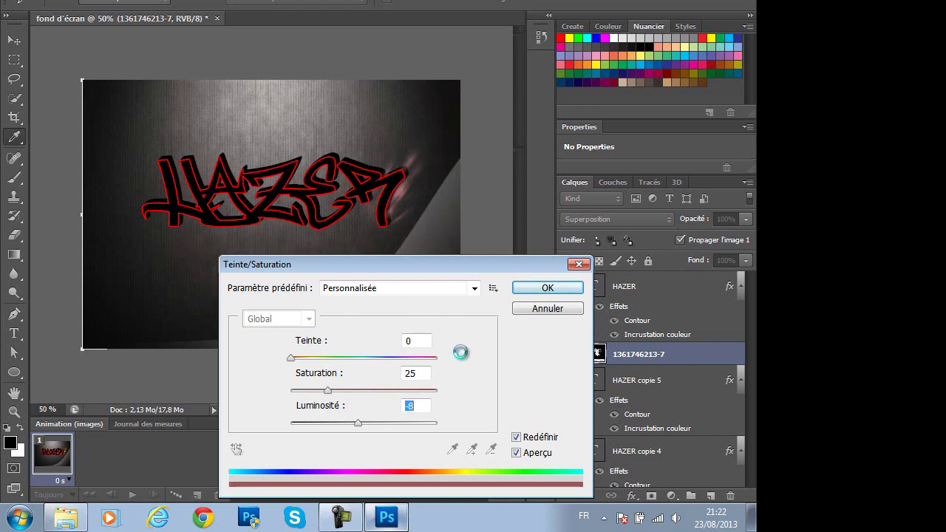
{"action": "key", "text": "Up"}
{"action": "key", "text": "Up"}
{"action": "key", "text": "Up"}
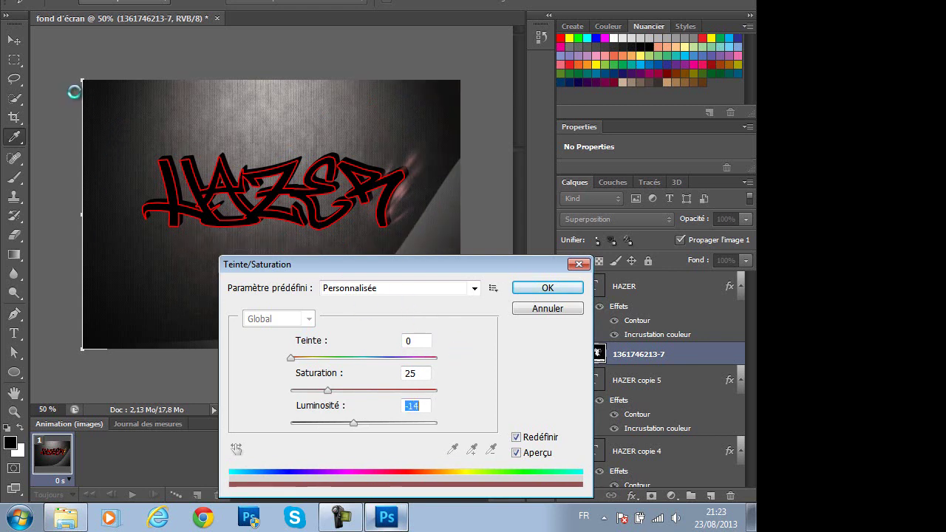
{"action": "key", "text": "Up"}
{"action": "left_click_drag", "start_coordinate": [327, 390], "coordinate": [408, 391]}
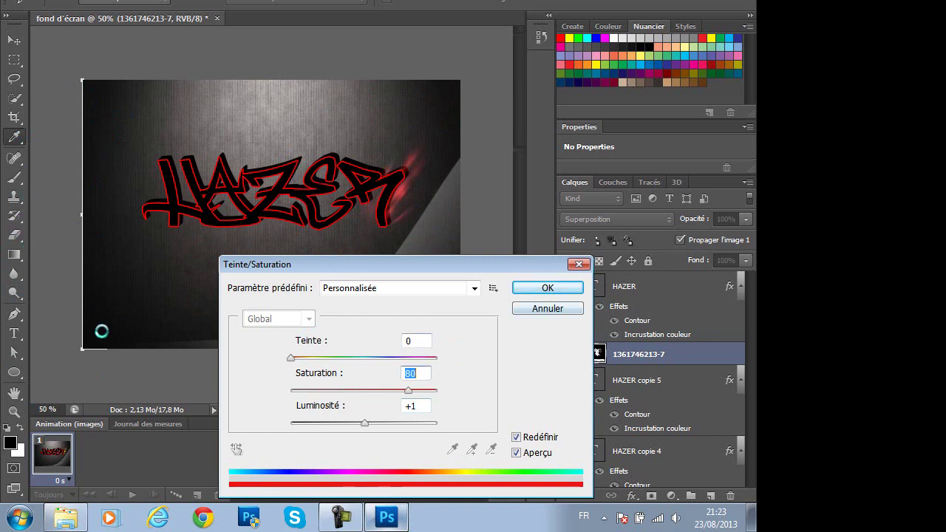
{"action": "key", "text": "Return"}
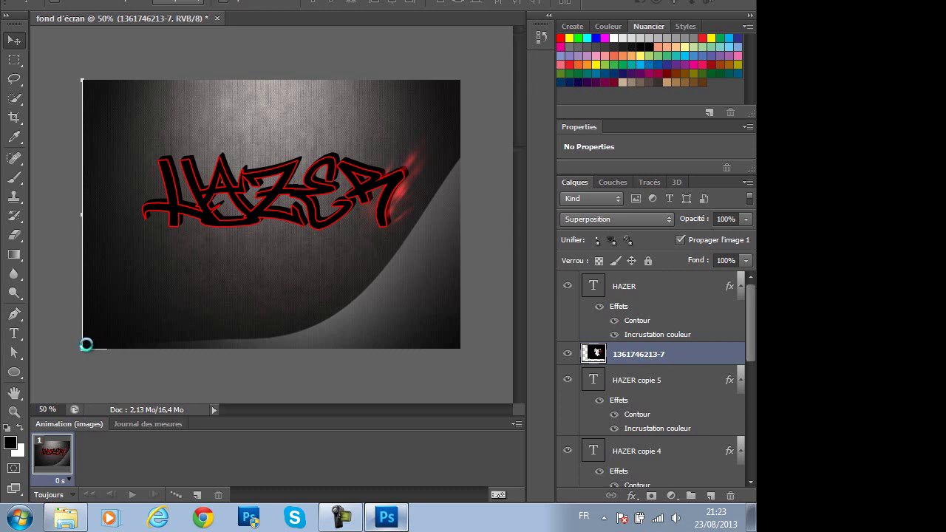
{"action": "right_click", "coordinate": [684, 354]}
{"action": "left_click", "coordinate": [567, 38]}
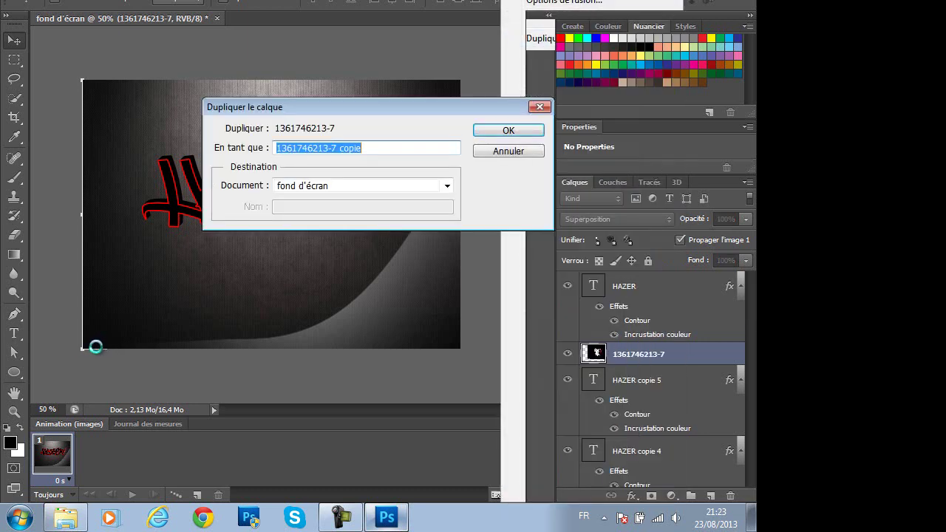
{"action": "key", "text": "Return"}
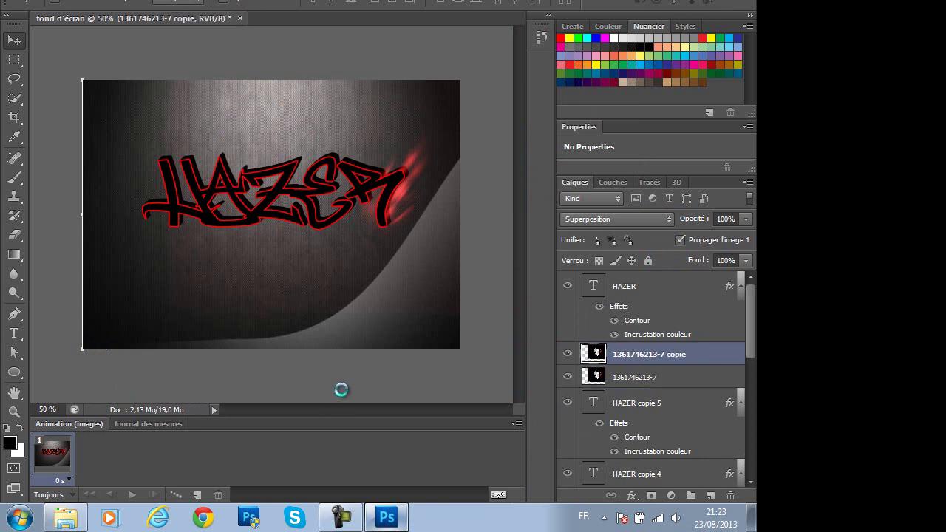
Move the duplicated red glow to the lower-left part of the letter H
{"action": "left_click_drag", "start_coordinate": [375, 232], "coordinate": [185, 238]}
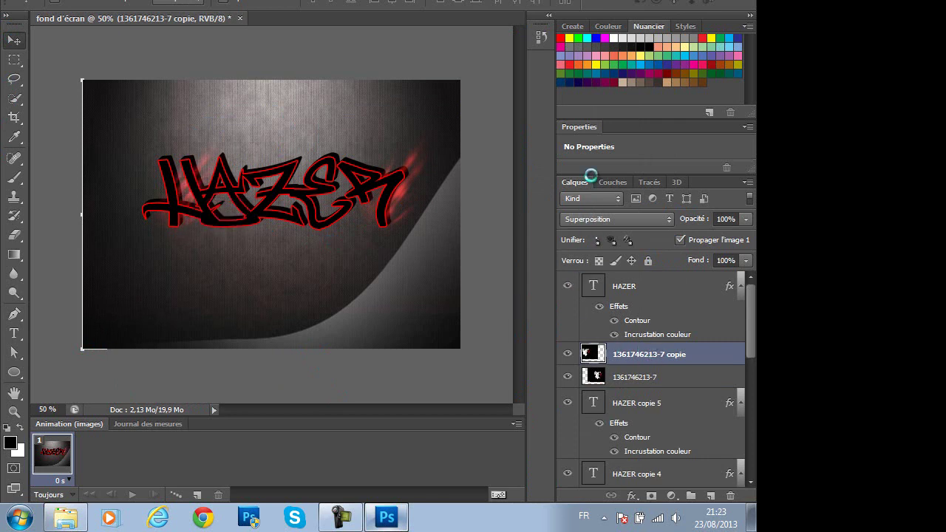
{"action": "left_click_drag", "start_coordinate": [306, 172], "coordinate": [324, 206]}
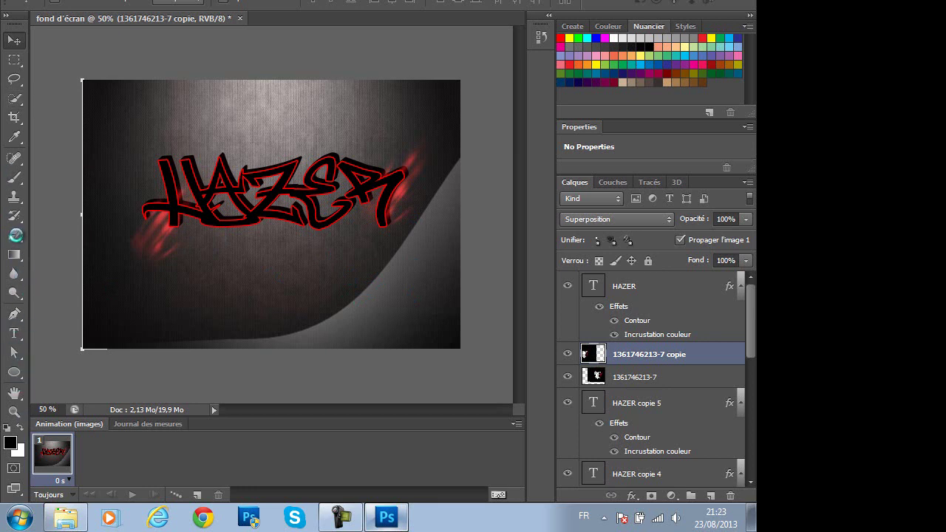
{"action": "left_click_drag", "start_coordinate": [362, 286], "coordinate": [340, 250]}
{"action": "key", "text": "alt+f"}
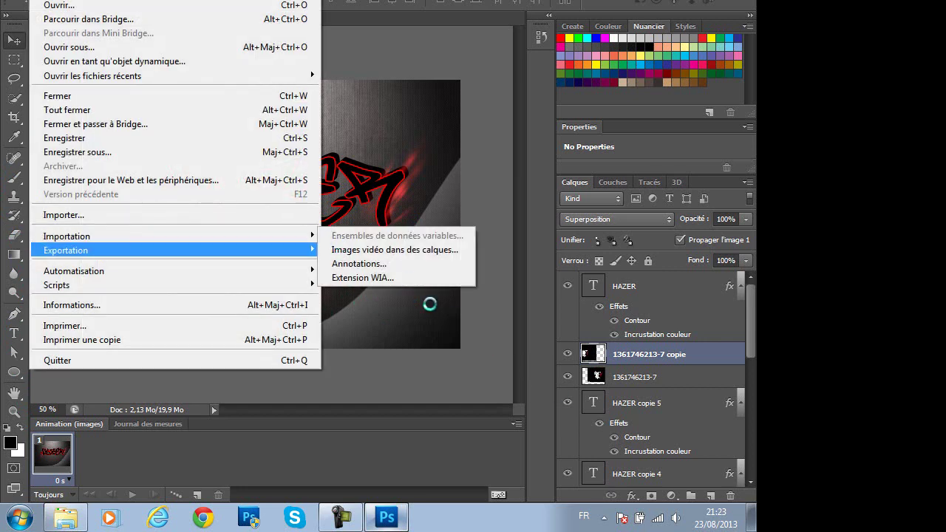
{"action": "key", "text": "Up"}
{"action": "key", "text": "Return"}
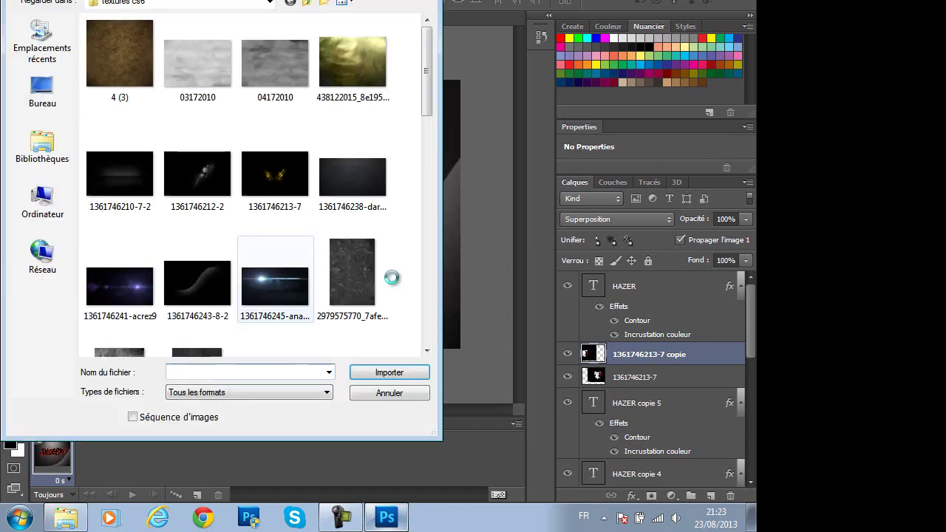
{"action": "left_click", "coordinate": [119, 281]}
{"action": "left_click", "coordinate": [389, 372]}
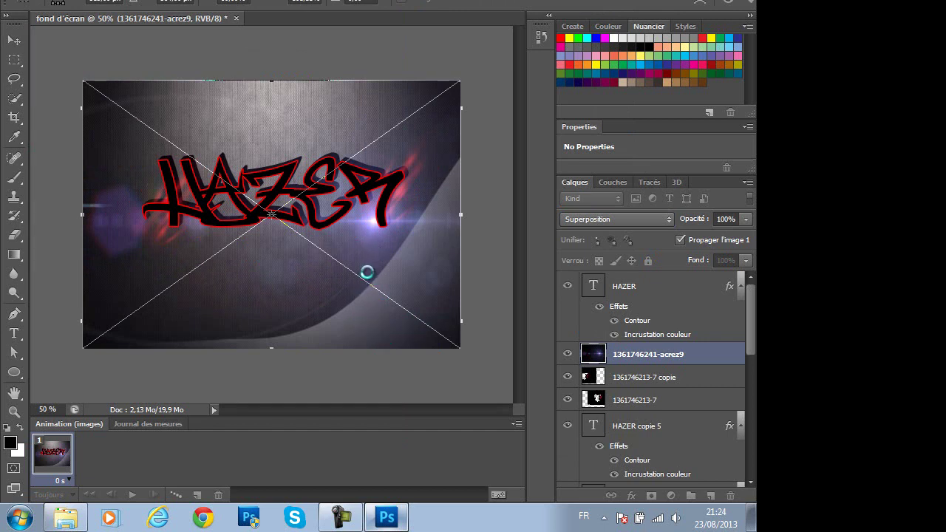
{"action": "right_click", "coordinate": [366, 264]}
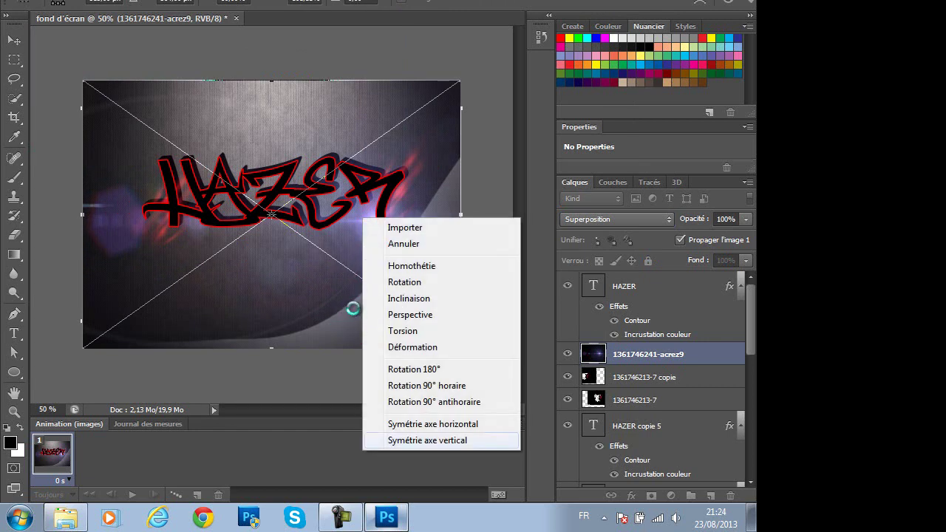
{"action": "key", "text": "Up"}
{"action": "key", "text": "Return"}
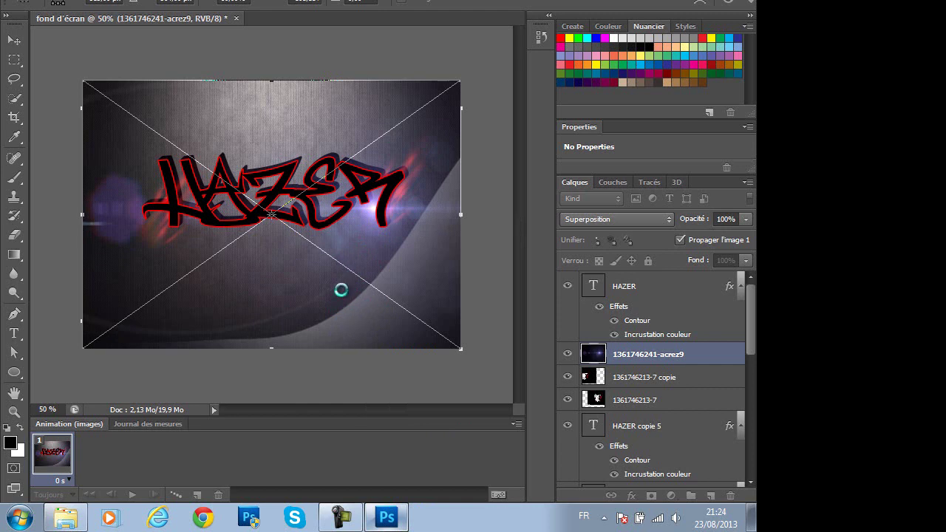
{"action": "right_click", "coordinate": [335, 265]}
{"action": "key", "text": "Up"}
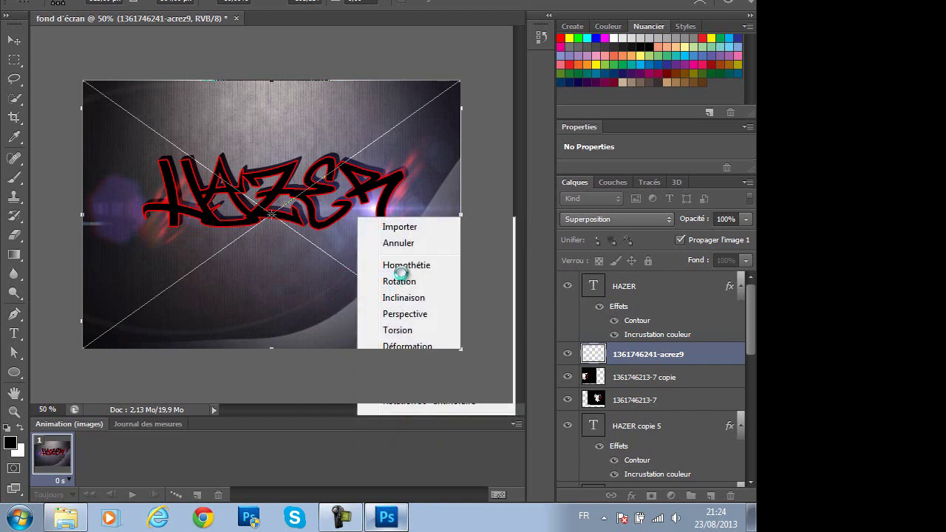
Enlarge and shift the flipped light texture so its bright flare sits beside the left edge of the letter H
{"action": "left_click_drag", "start_coordinate": [427, 237], "coordinate": [356, 276]}
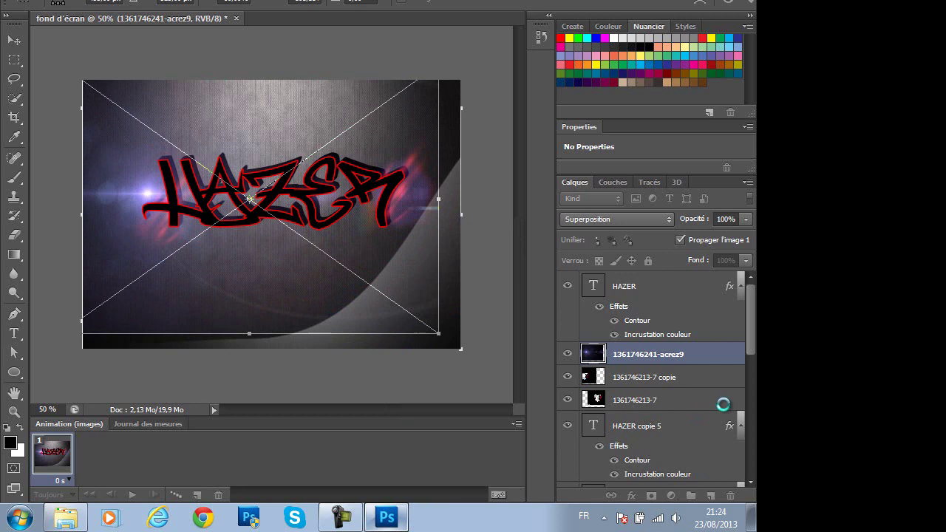
{"action": "left_click_drag", "start_coordinate": [438, 334], "coordinate": [461, 358]}
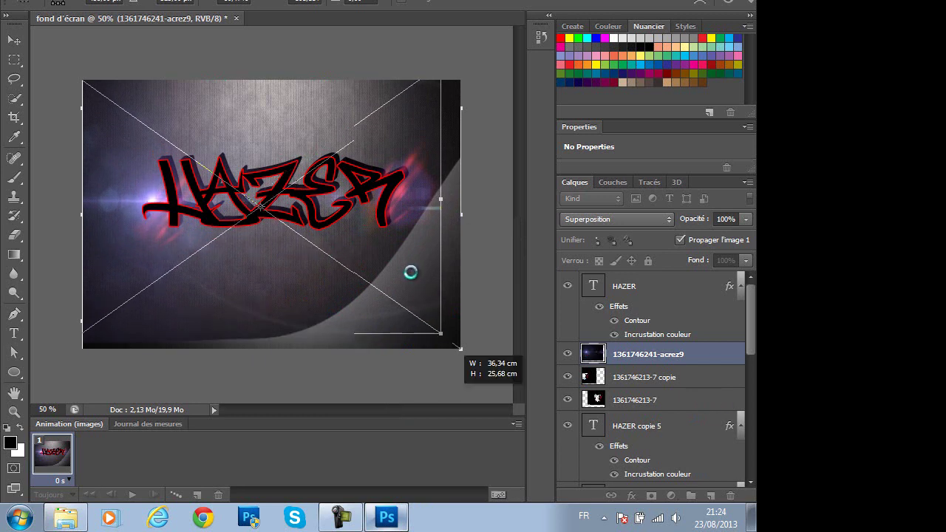
{"action": "left_click_drag", "start_coordinate": [431, 239], "coordinate": [252, 283]}
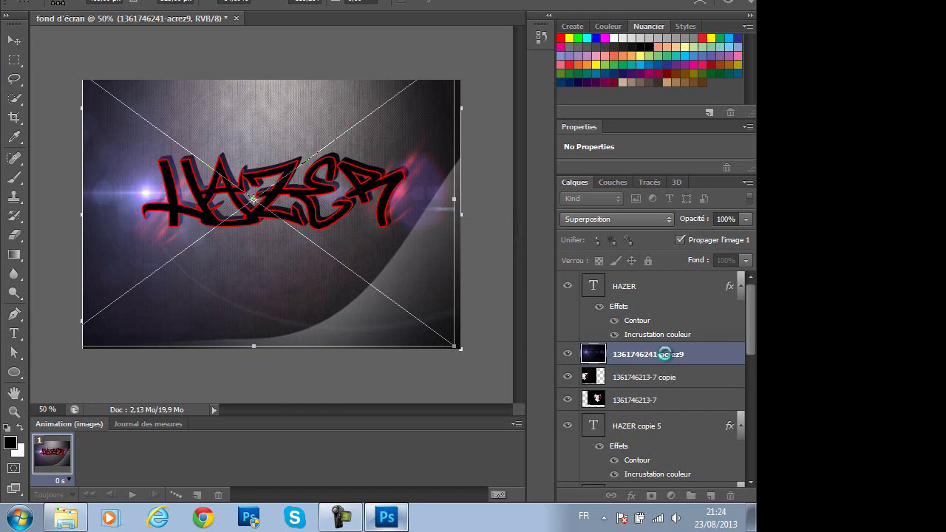
{"action": "key", "text": "v"}
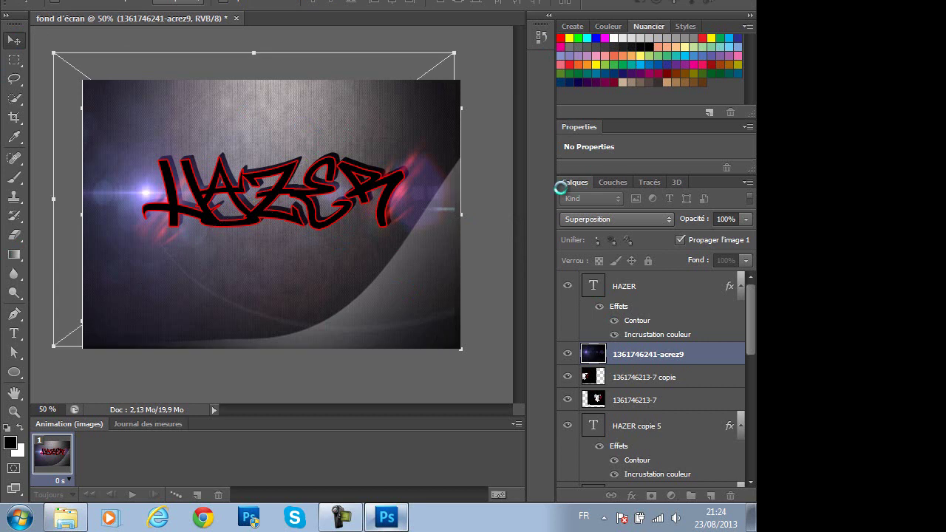
{"action": "right_click", "coordinate": [554, 254]}
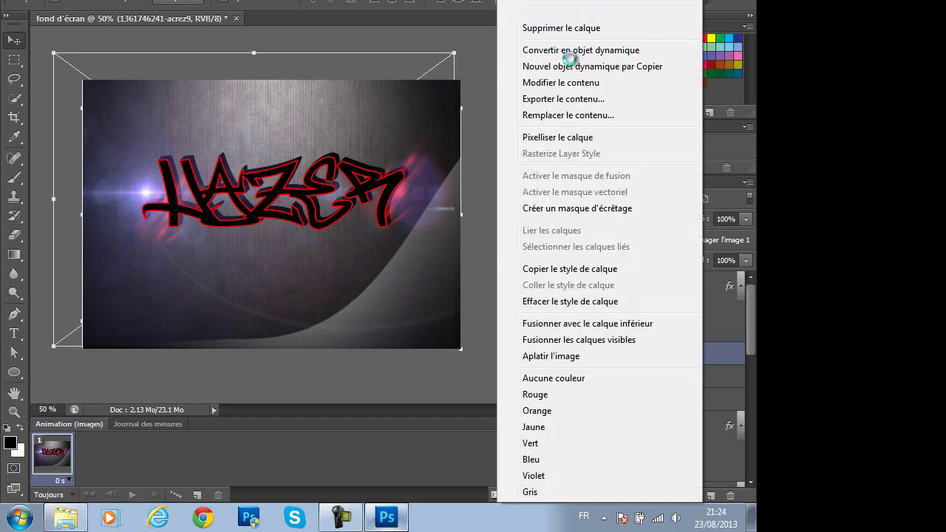
{"action": "left_click", "coordinate": [563, 136]}
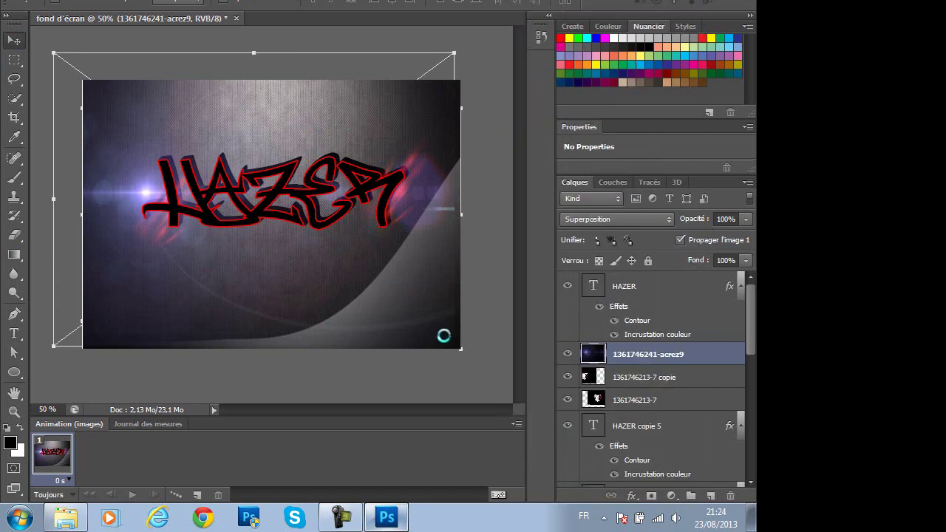
{"action": "key", "text": "alt+i"}
{"action": "key", "text": "Down"}
{"action": "key", "text": "Right"}
{"action": "key", "text": "Down"}
{"action": "key", "text": "Down"}
{"action": "key", "text": "Down"}
{"action": "key", "text": "Down"}
{"action": "key", "text": "Down"}
{"action": "key", "text": "Return"}
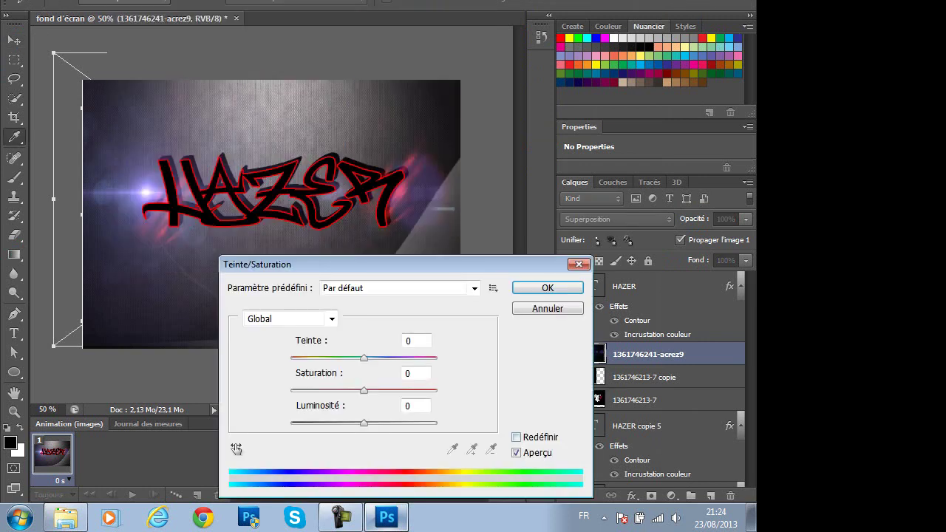
{"action": "key", "text": "alt+r"}
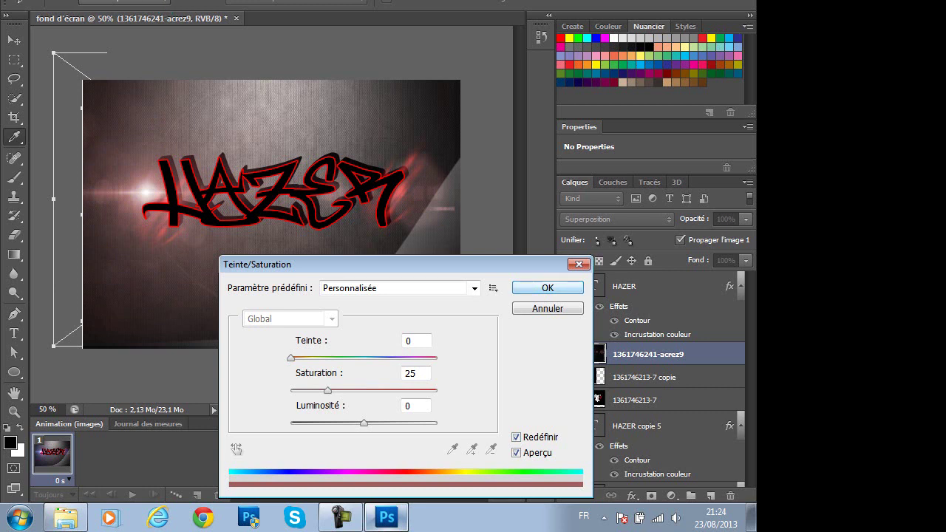
Set the flare's Saturation to 60 and apply the adjustment to colour it red
{"action": "left_click_drag", "start_coordinate": [327, 390], "coordinate": [388, 390]}
{"action": "key", "text": "Down"}
{"action": "key", "text": "Down"}
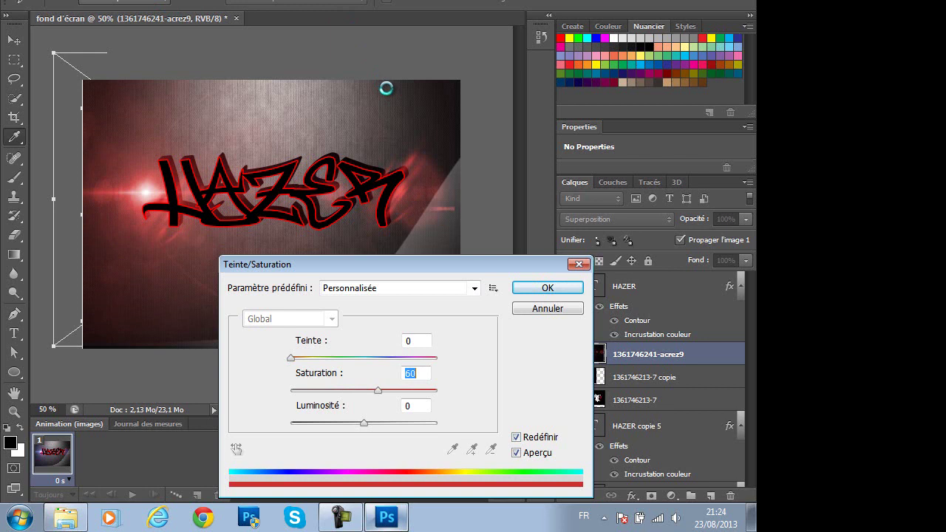
{"action": "key", "text": "Return"}
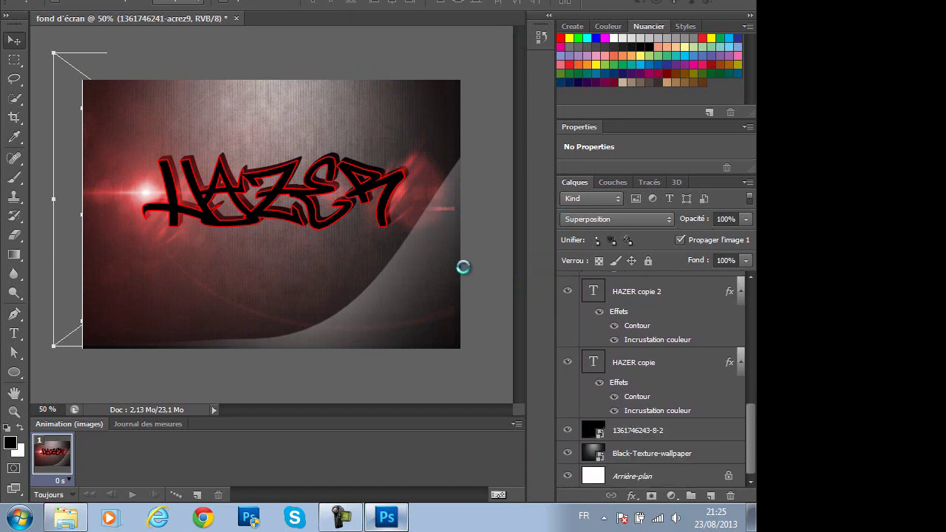
{"action": "right_click", "coordinate": [631, 430]}
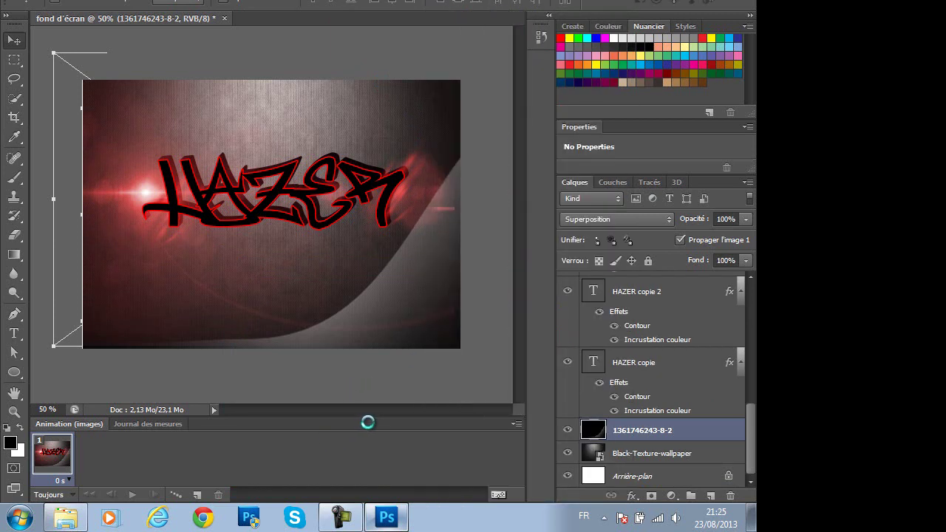
{"action": "left_click", "coordinate": [123, 1]}
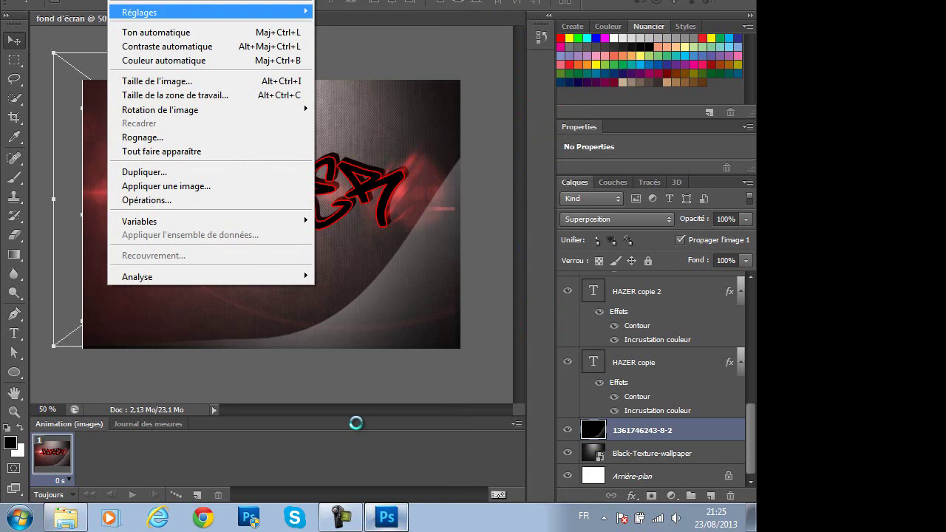
{"action": "mouse_move", "coordinate": [211, 12]}
{"action": "left_click", "coordinate": [362, 89]}
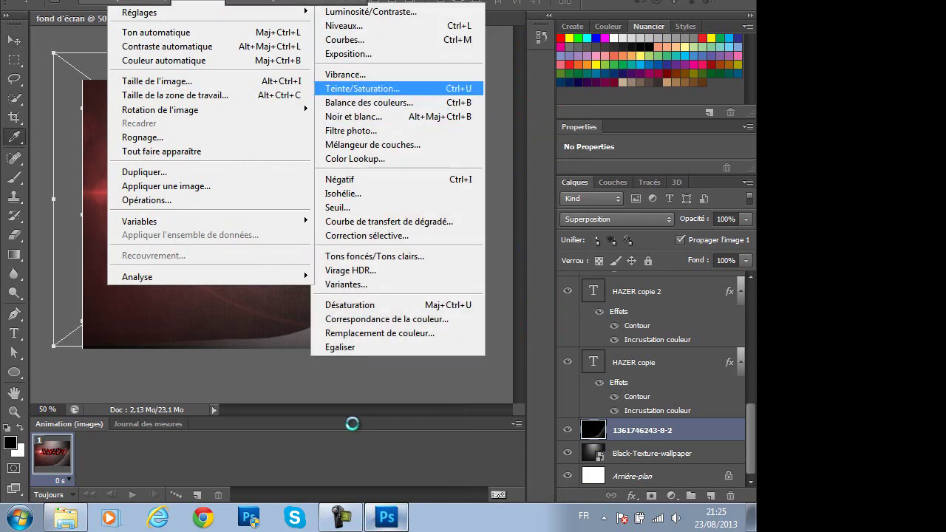
{"action": "key", "text": "alt+r"}
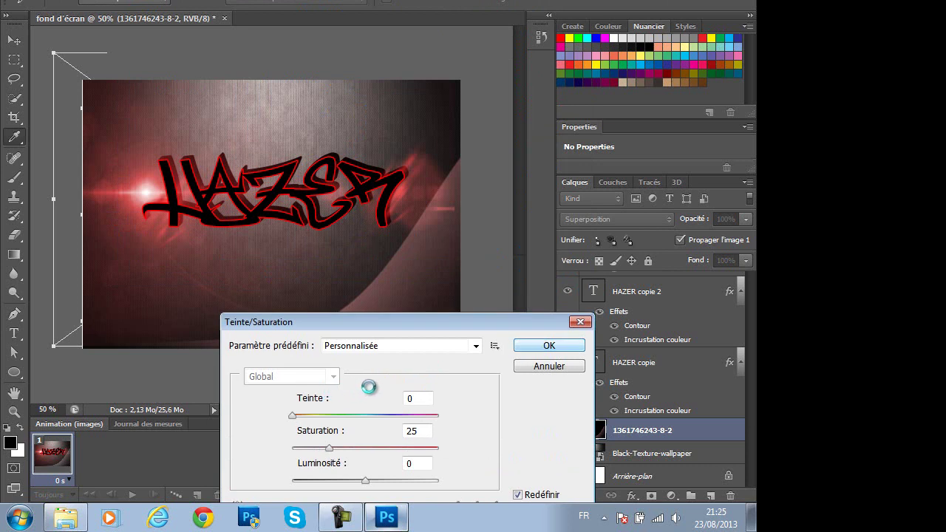
{"action": "key", "text": "Return"}
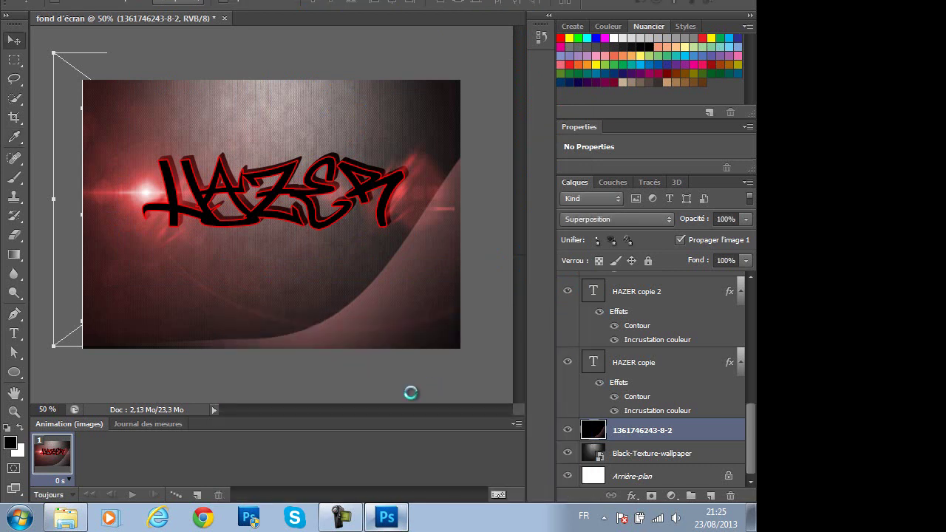
{"action": "key", "text": "alt+f"}
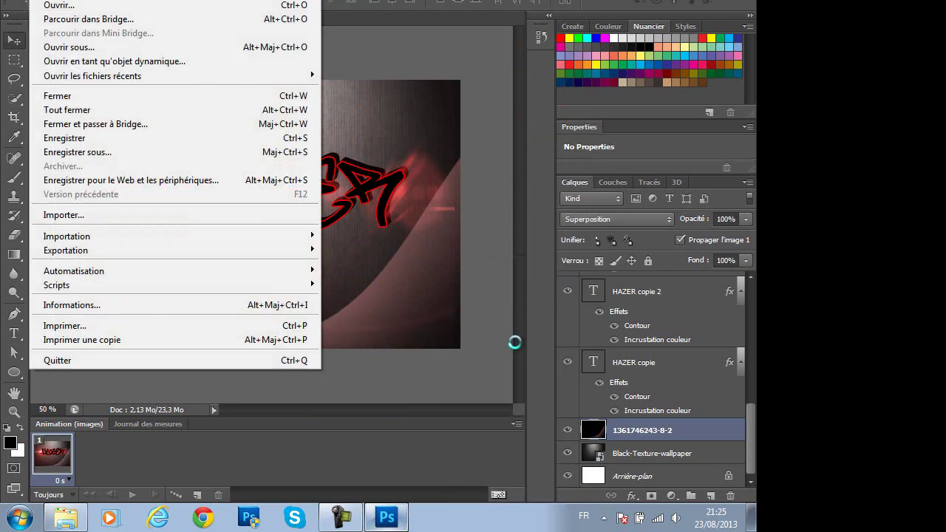
{"action": "key", "text": "Up"}
{"action": "key", "text": "Up"}
{"action": "key", "text": "Up"}
{"action": "key", "text": "Up"}
{"action": "key", "text": "Return"}
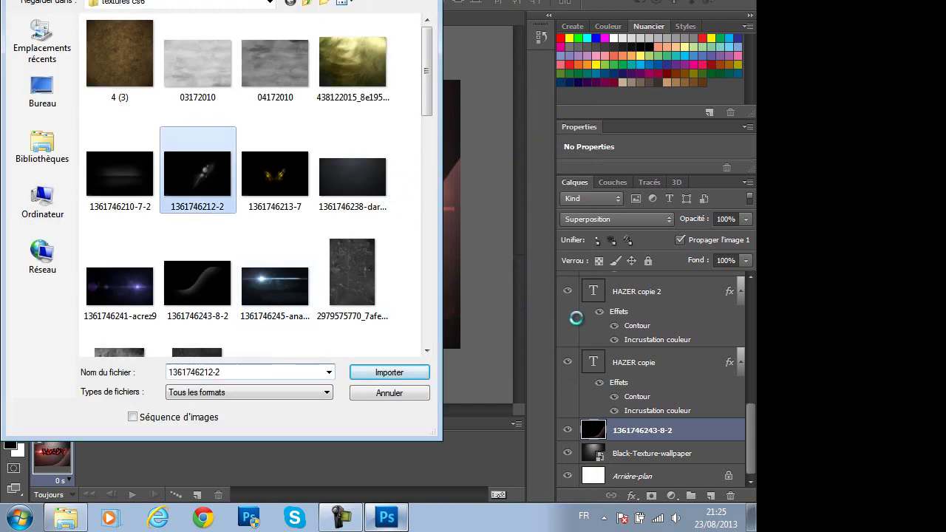
{"action": "double_click", "coordinate": [197, 177]}
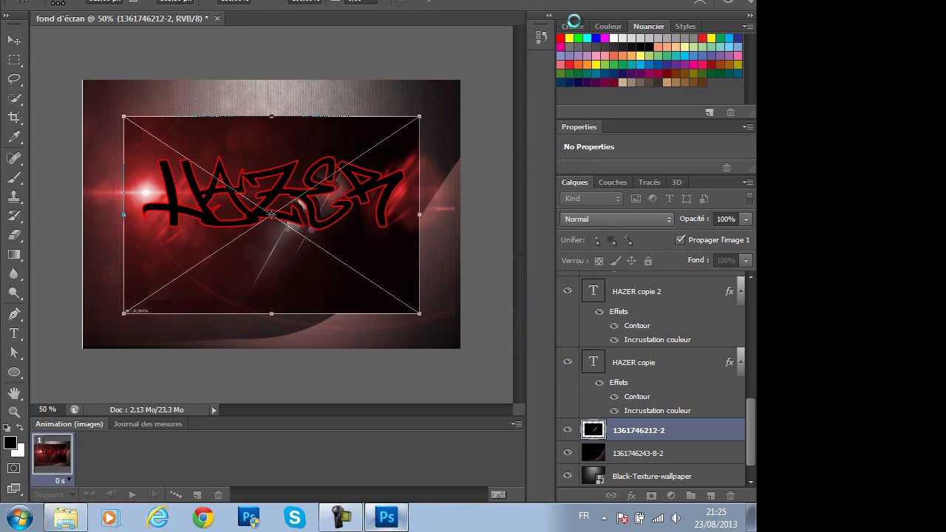
{"action": "left_click_drag", "start_coordinate": [419, 313], "coordinate": [459, 348]}
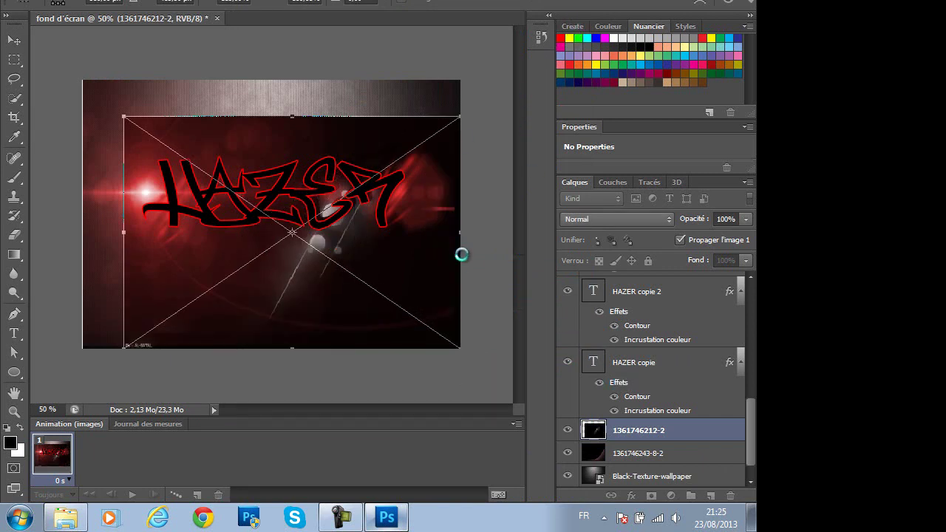
{"action": "left_click_drag", "start_coordinate": [124, 116], "coordinate": [83, 80]}
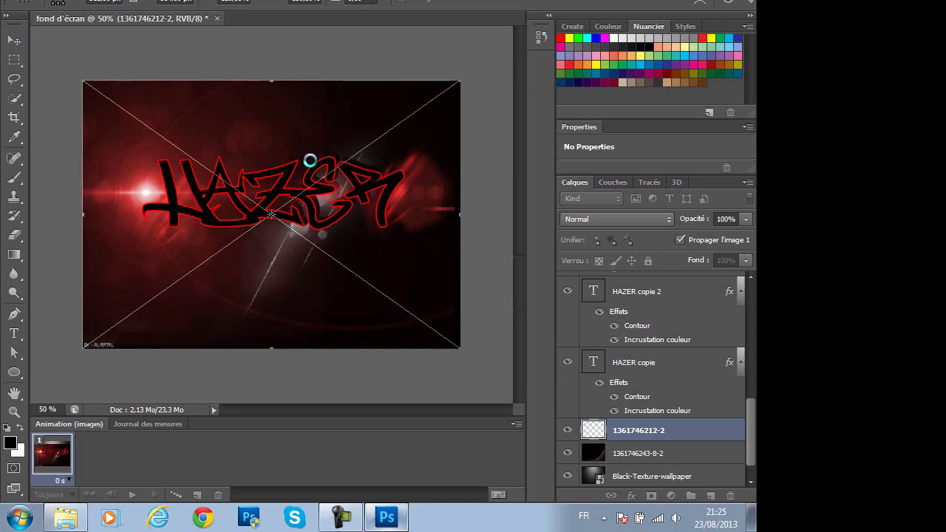
{"action": "key", "text": "i"}
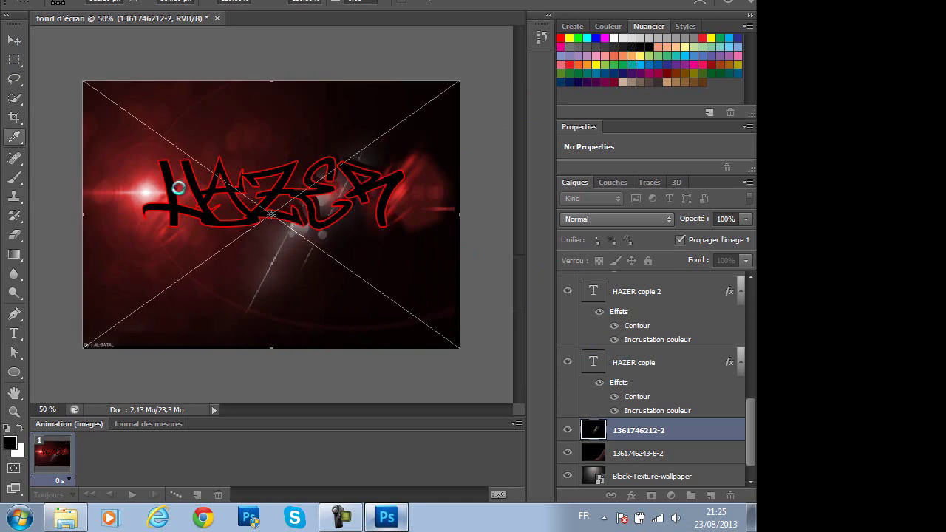
{"action": "key", "text": "Return"}
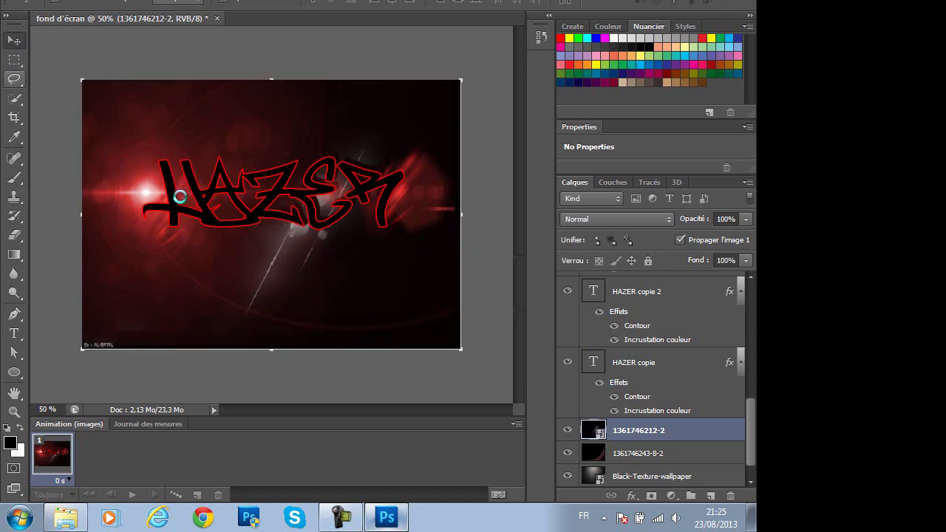
{"action": "key", "text": "e"}
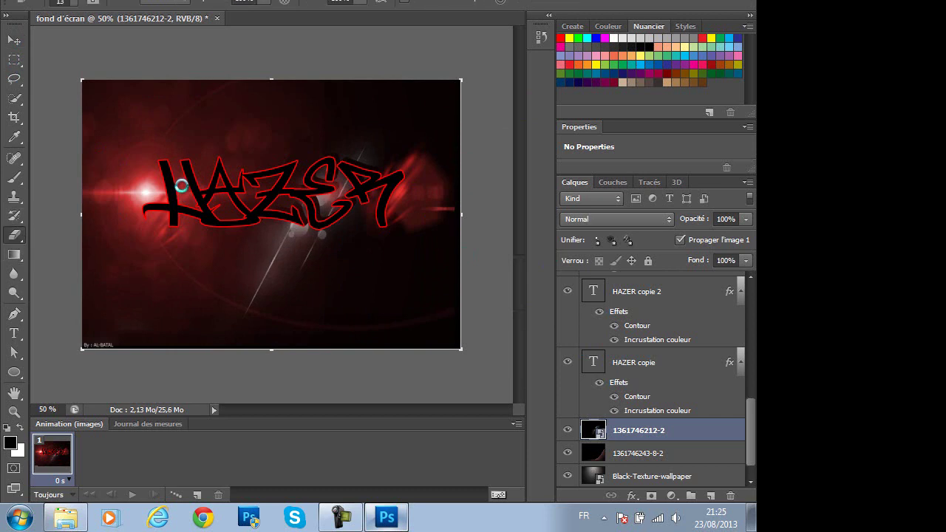
{"action": "left_click", "coordinate": [181, 186]}
{"action": "key", "text": "Return"}
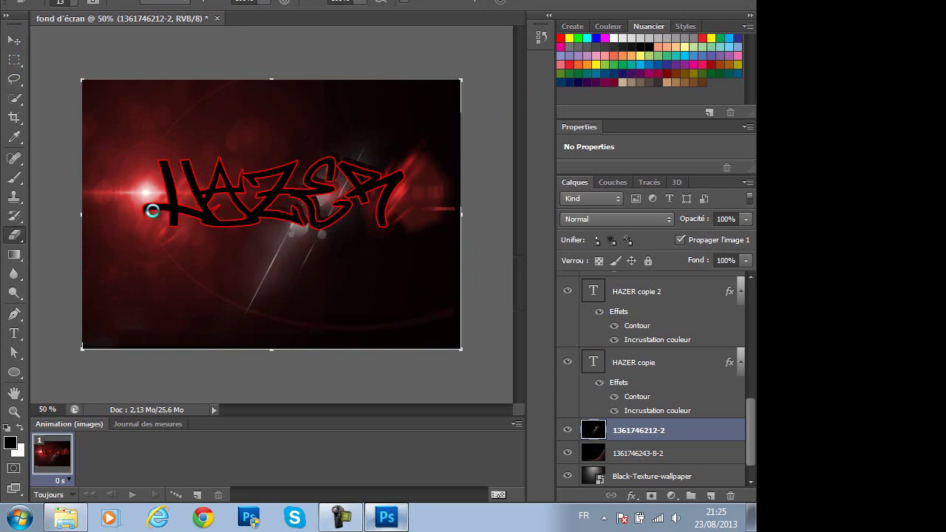
{"action": "key", "text": "v"}
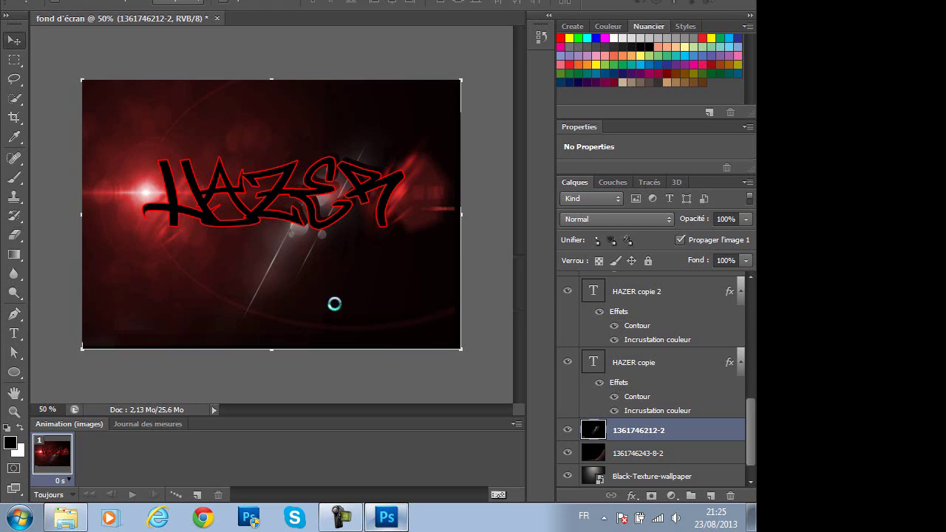
{"action": "left_click_drag", "start_coordinate": [465, 345], "coordinate": [143, 246]}
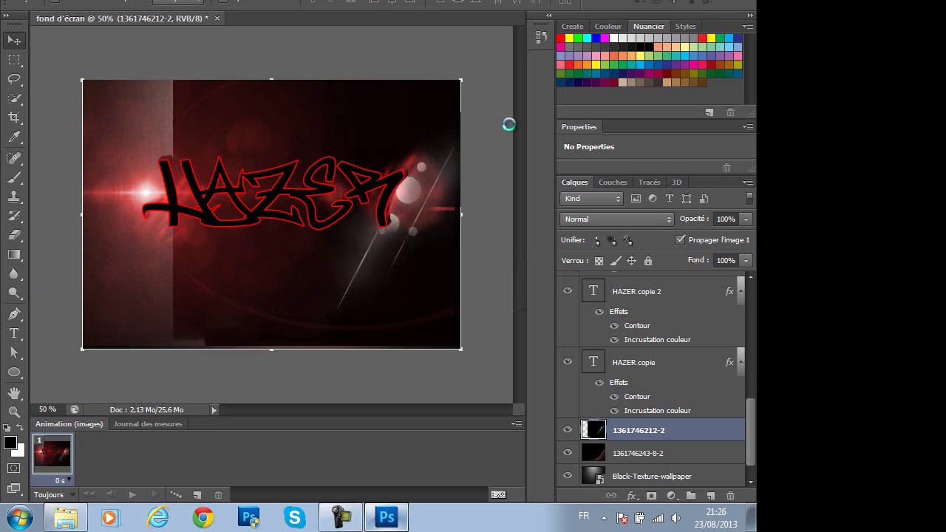
{"action": "key", "text": "ctrl+t"}
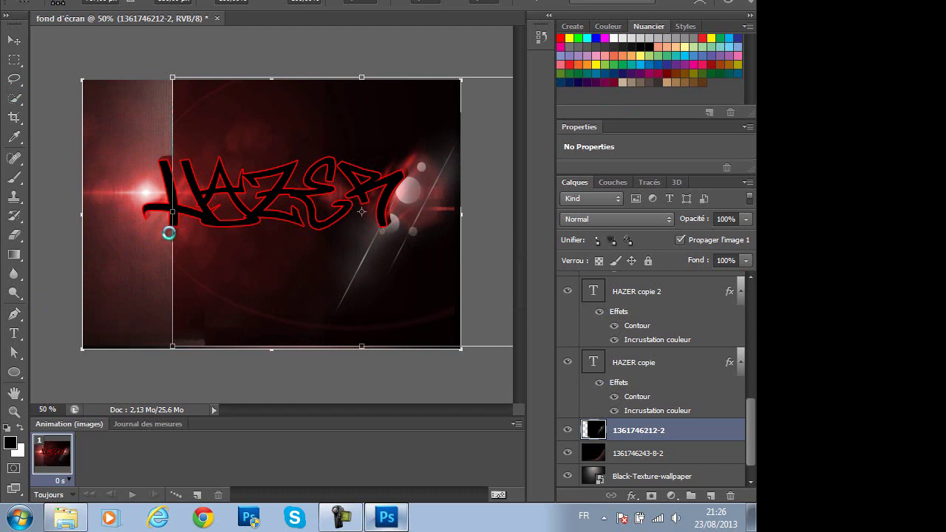
{"action": "left_click_drag", "start_coordinate": [172, 345], "coordinate": [97, 345]}
{"action": "left_click_drag", "start_coordinate": [96, 213], "coordinate": [172, 212]}
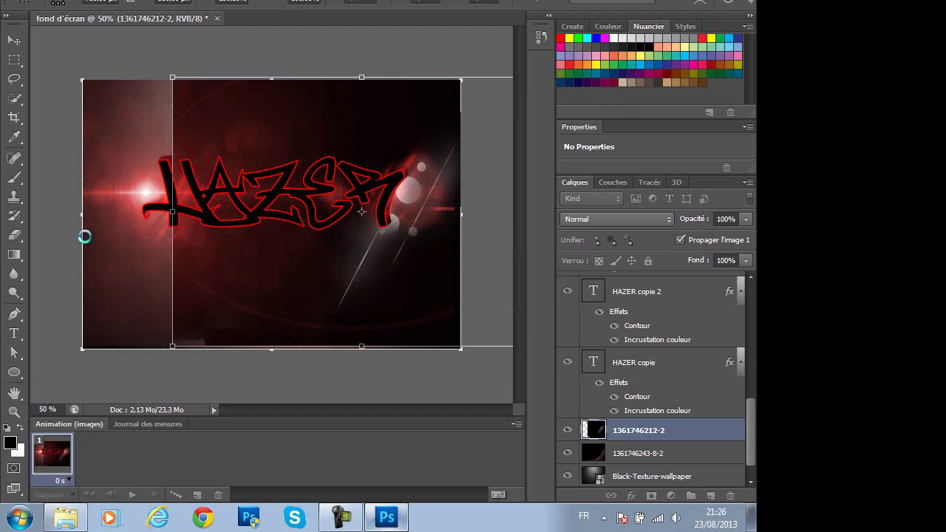
{"action": "left_click_drag", "start_coordinate": [83, 235], "coordinate": [83, 208]}
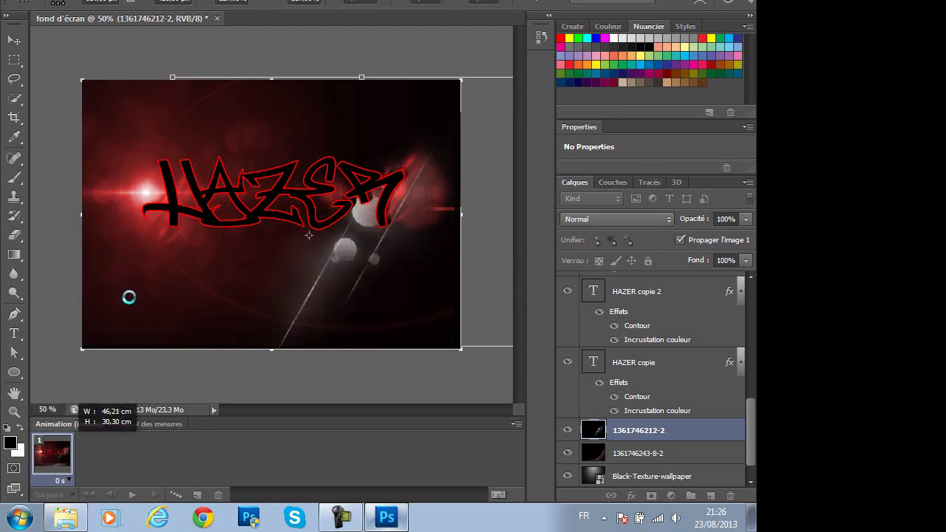
{"action": "left_click_drag", "start_coordinate": [394, 368], "coordinate": [270, 84]}
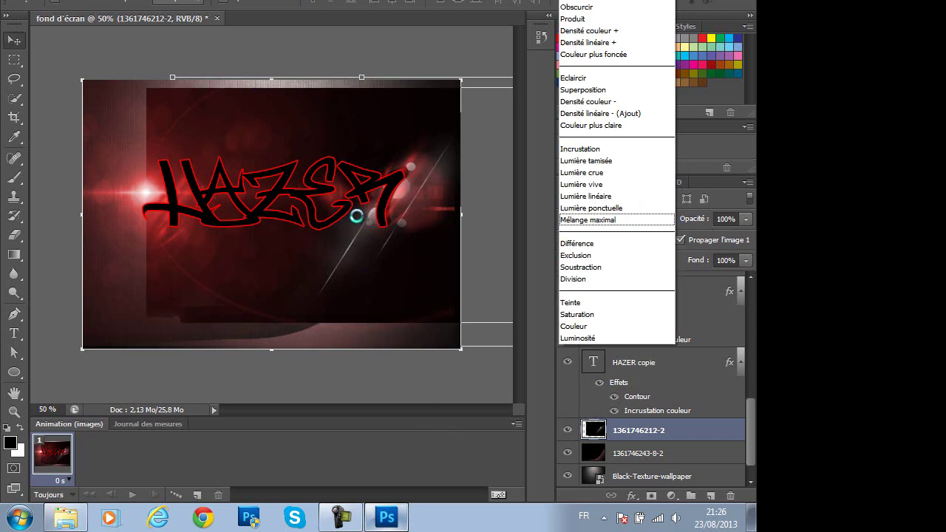
{"action": "key", "text": "Down"}
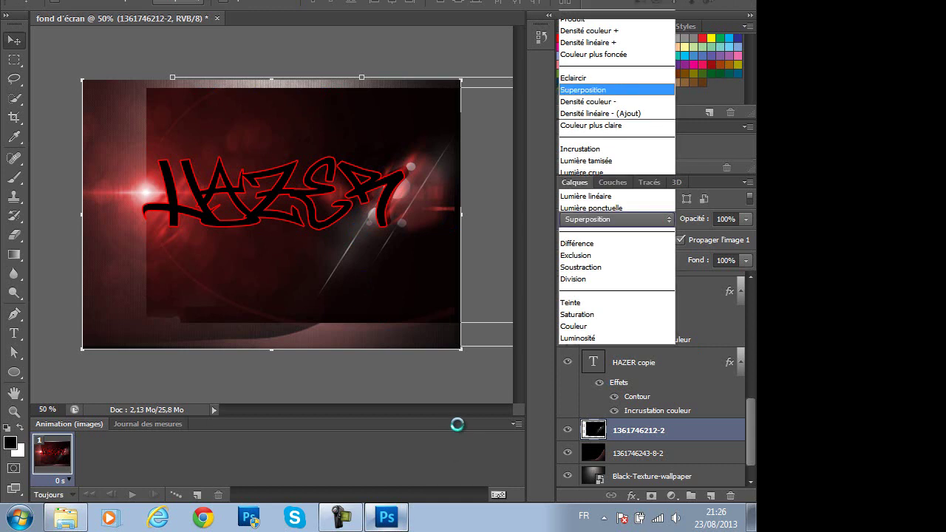
{"action": "key", "text": "Return"}
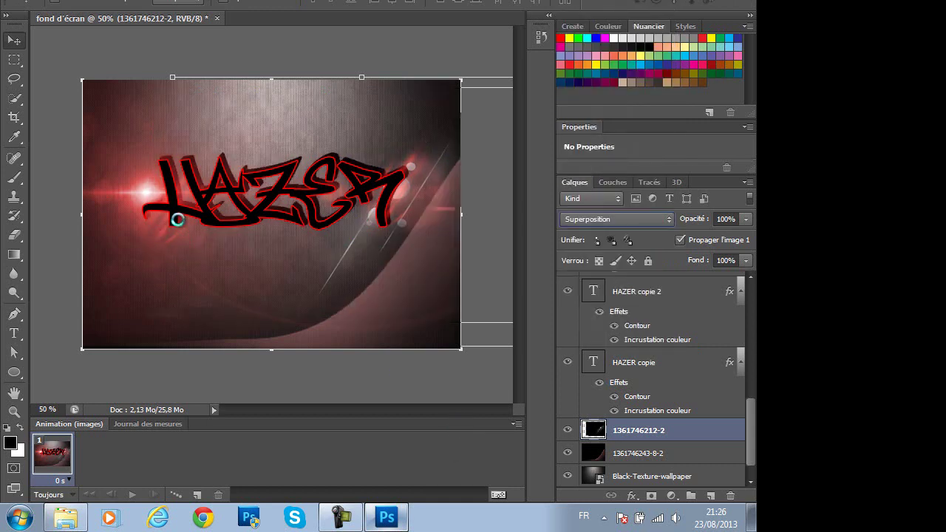
{"action": "right_click", "coordinate": [612, 430]}
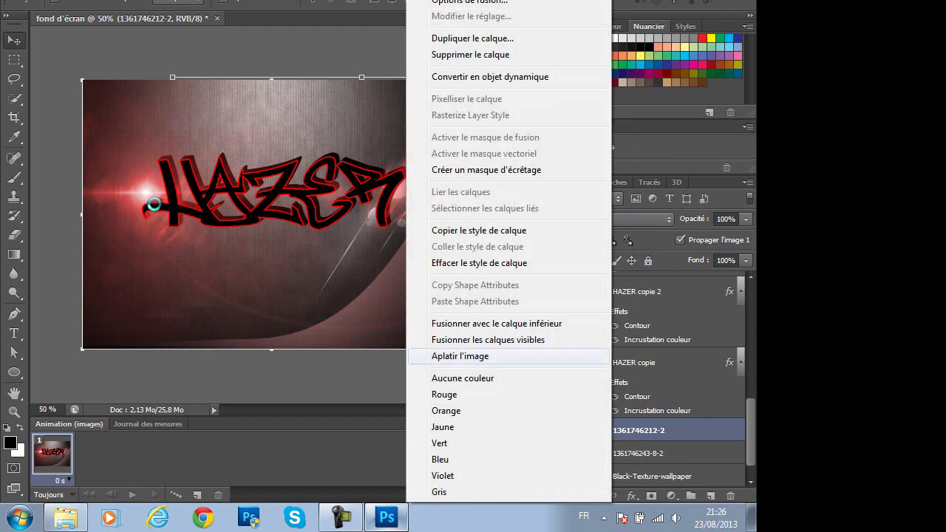
{"action": "key", "text": "Return"}
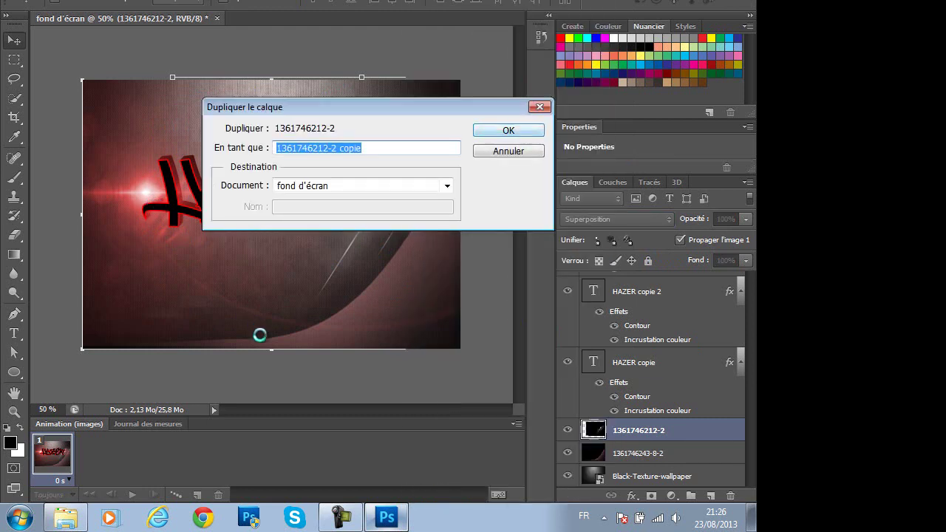
{"action": "key", "text": "Return"}
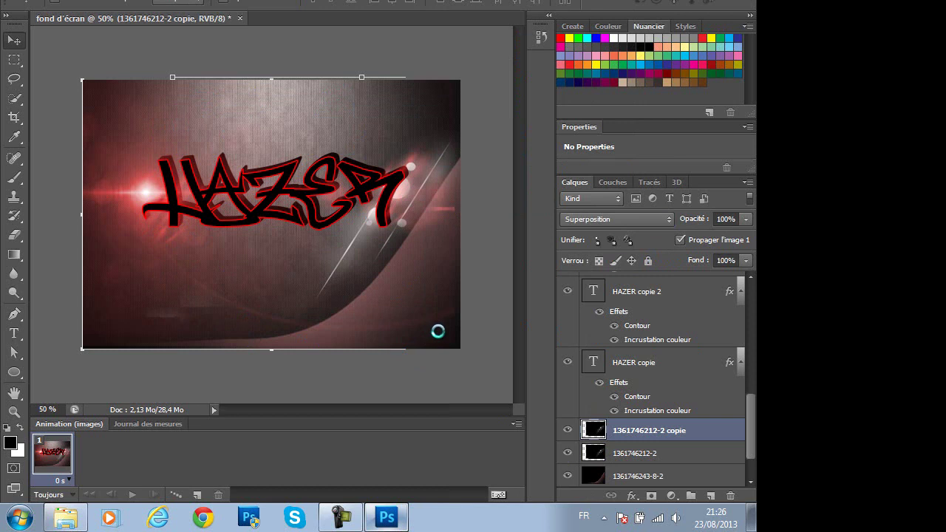
{"action": "mouse_move", "coordinate": [369, 240]}
{"action": "left_mouse_down"}
{"action": "mouse_move", "coordinate": [186, 226]}
{"action": "mouse_move", "coordinate": [191, 241]}
{"action": "left_mouse_up"}
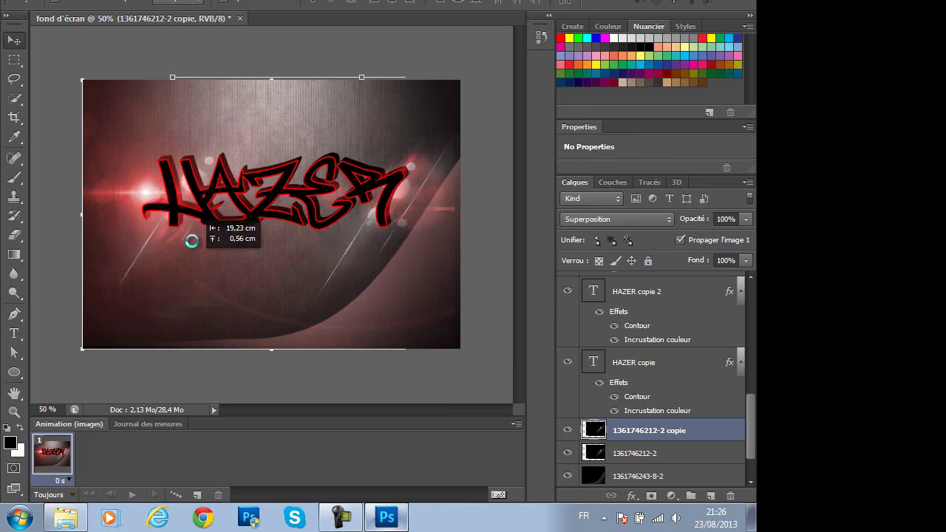
{"action": "right_click", "coordinate": [197, 213]}
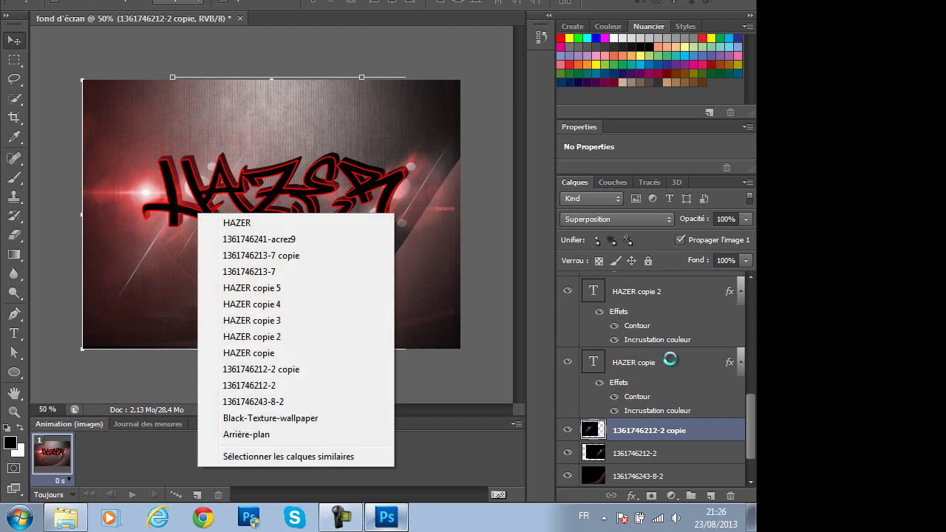
{"action": "right_click", "coordinate": [169, 230]}
{"action": "right_click", "coordinate": [169, 230]}
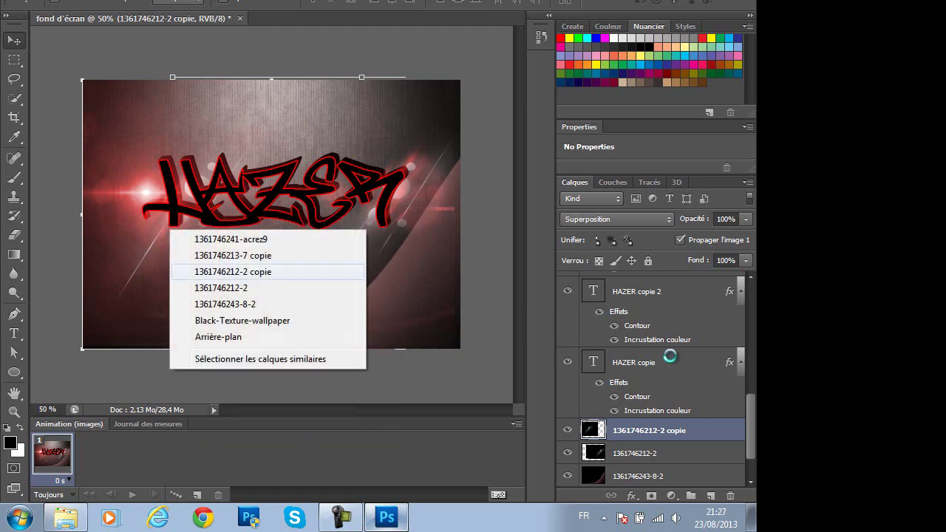
{"action": "left_click", "coordinate": [731, 349]}
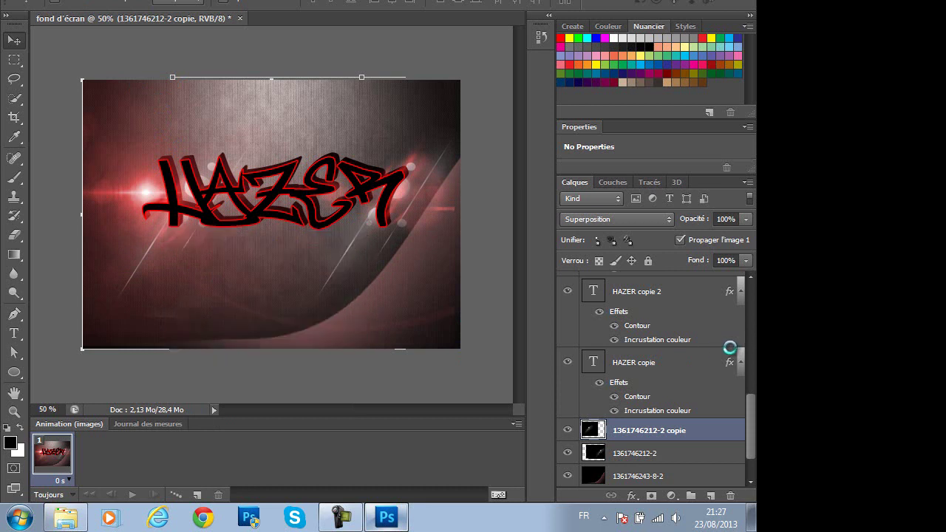
{"action": "key", "text": "ctrl+t"}
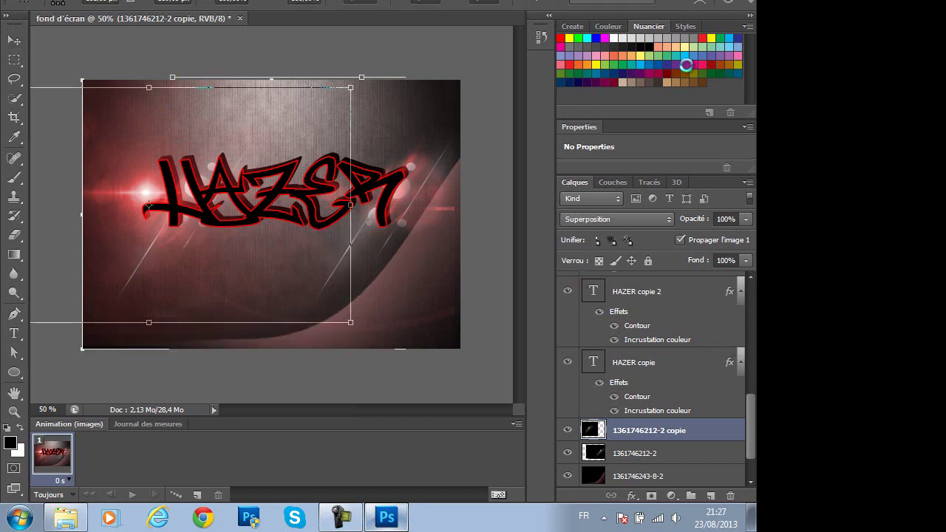
{"action": "right_click", "coordinate": [178, 225]}
{"action": "key", "text": "Return"}
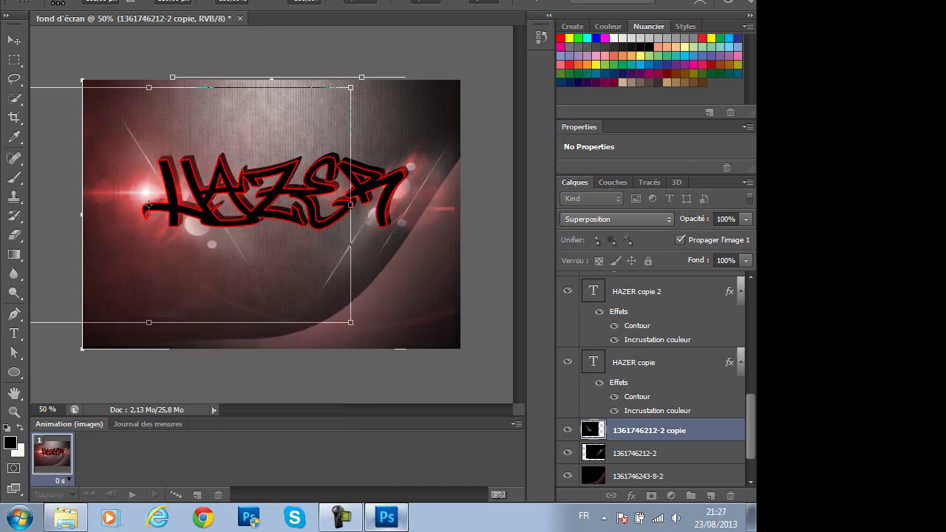
{"action": "left_click", "coordinate": [127, 1]}
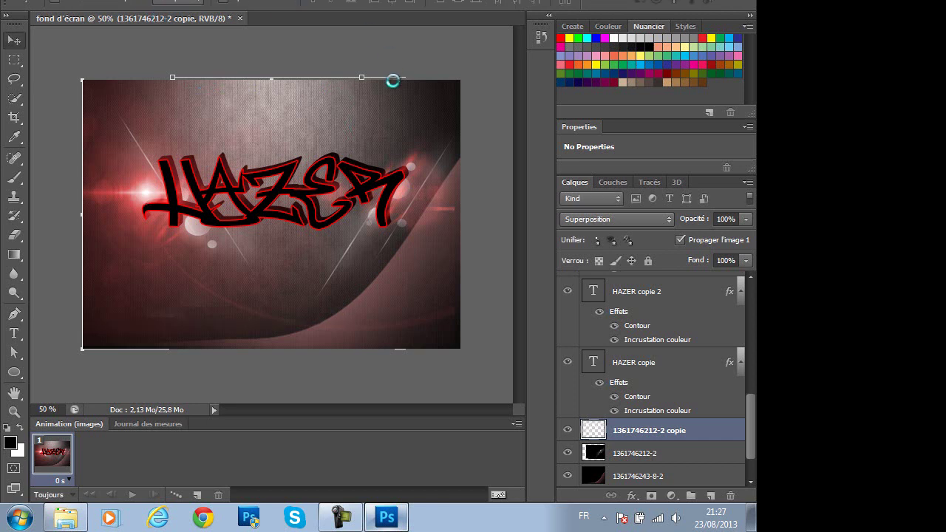
{"action": "key", "text": "Down"}
{"action": "key", "text": "Right"}
{"action": "key", "text": "Down"}
{"action": "key", "text": "Down"}
{"action": "key", "text": "Down"}
{"action": "key", "text": "Down"}
{"action": "key", "text": "Down"}
{"action": "key", "text": "Return"}
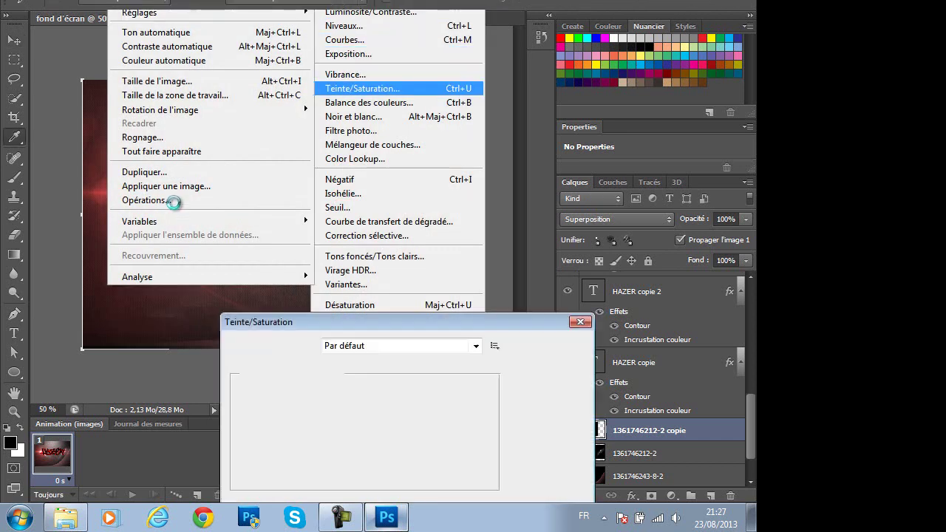
{"action": "left_click", "coordinate": [517, 495]}
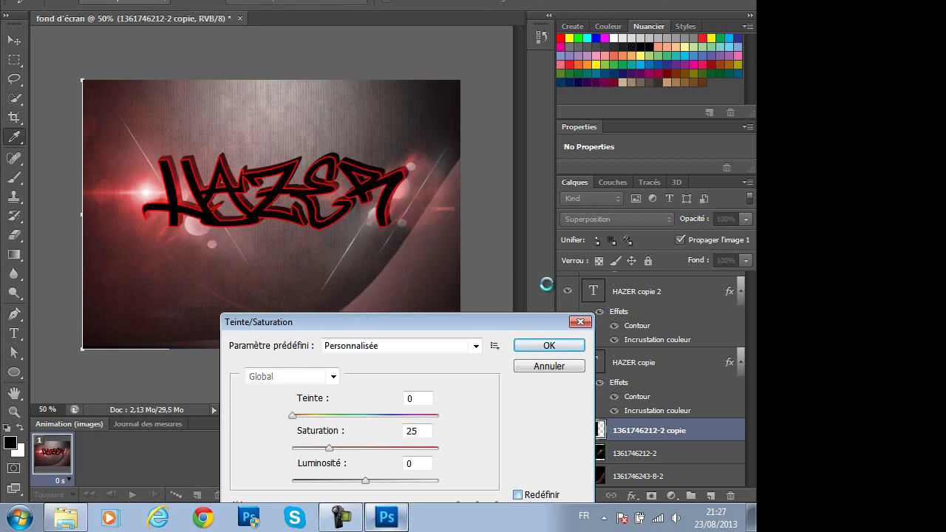
{"action": "left_click_drag", "start_coordinate": [329, 448], "coordinate": [367, 449]}
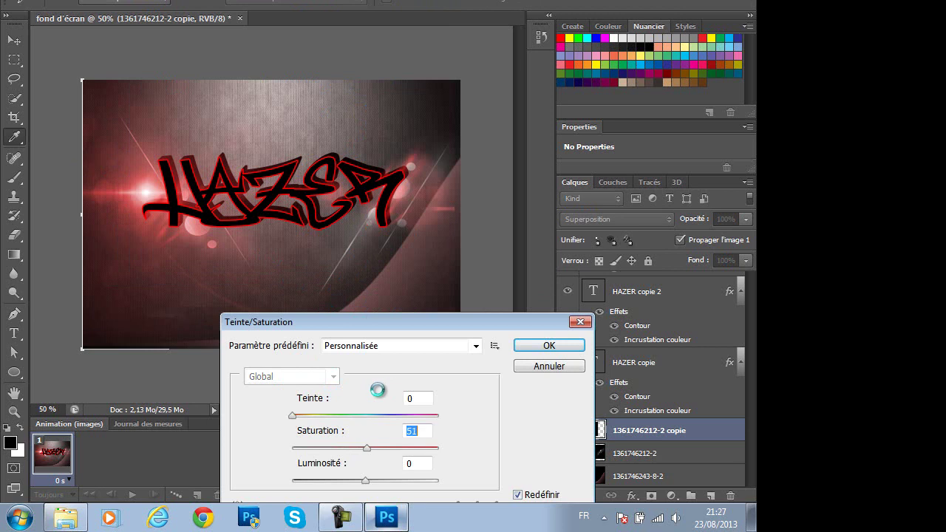
{"action": "key", "text": "Return"}
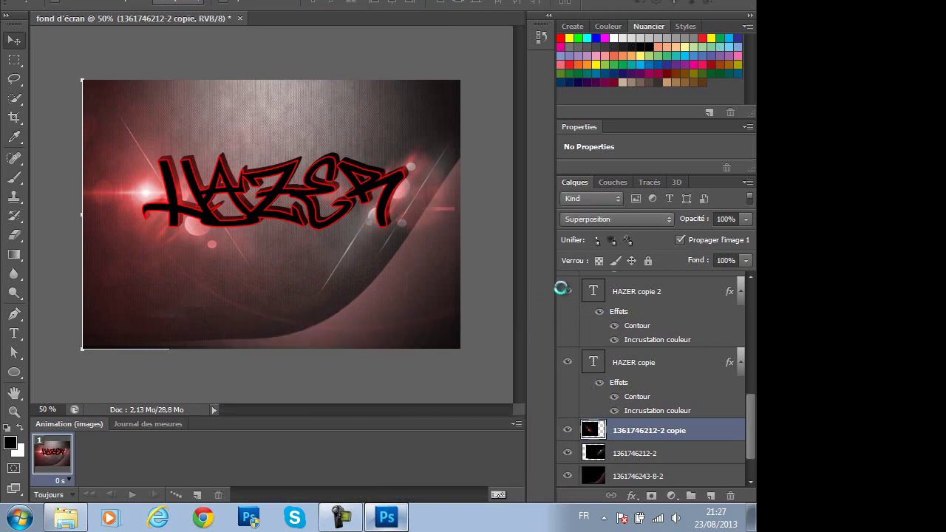
{"action": "right_click", "coordinate": [608, 453]}
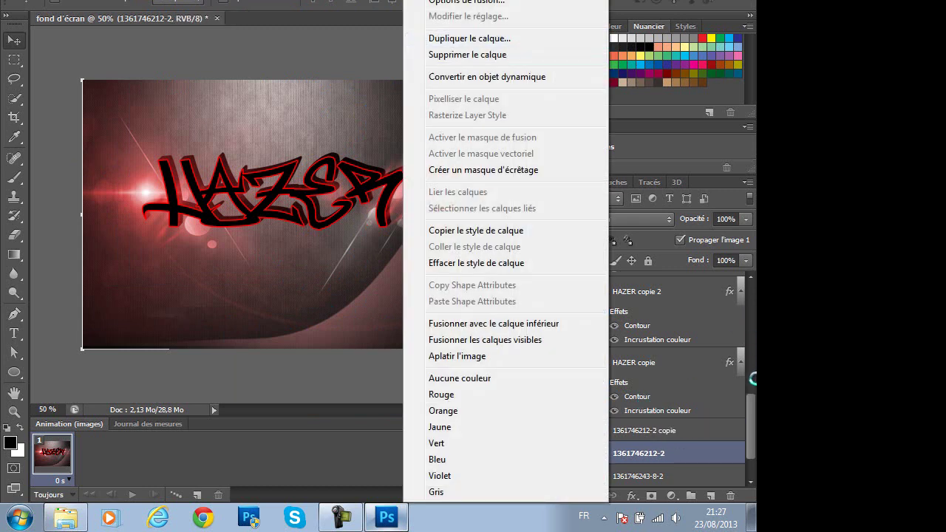
{"action": "left_click", "coordinate": [753, 409]}
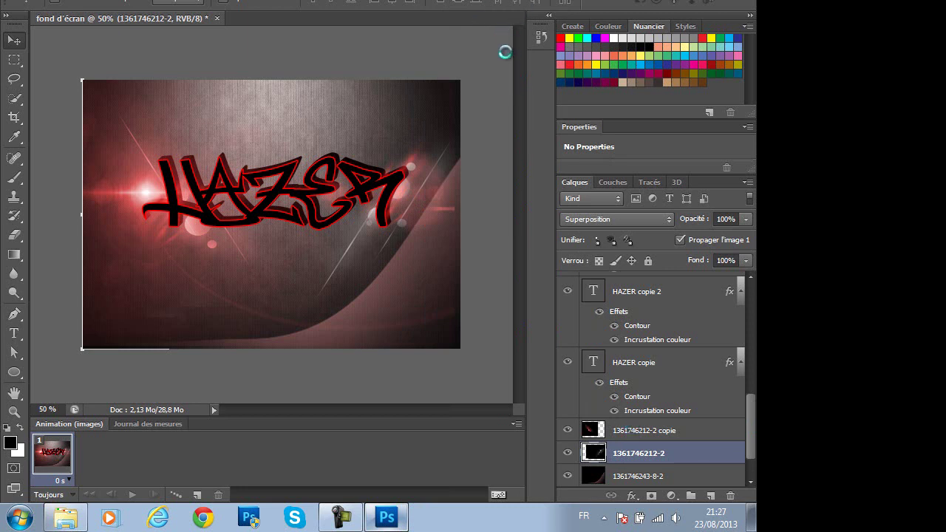
{"action": "key", "text": "alt+i"}
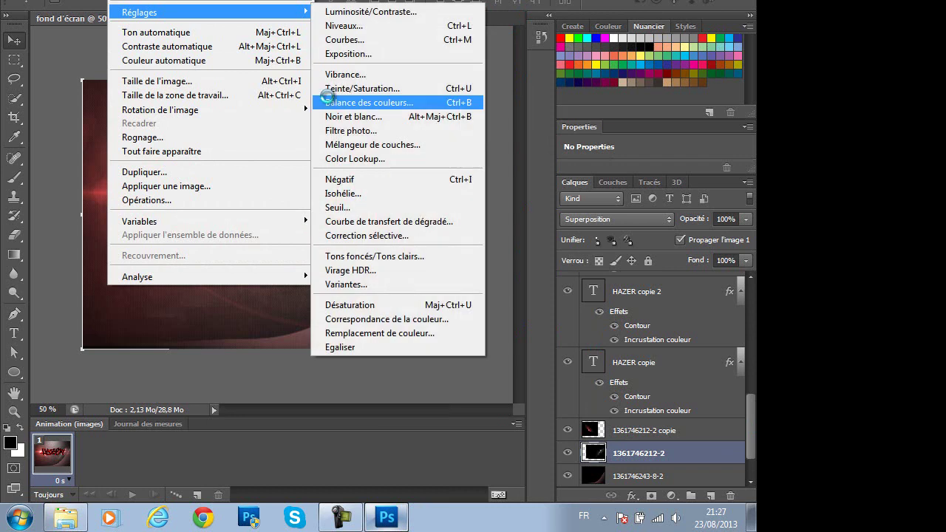
{"action": "left_click", "coordinate": [362, 88]}
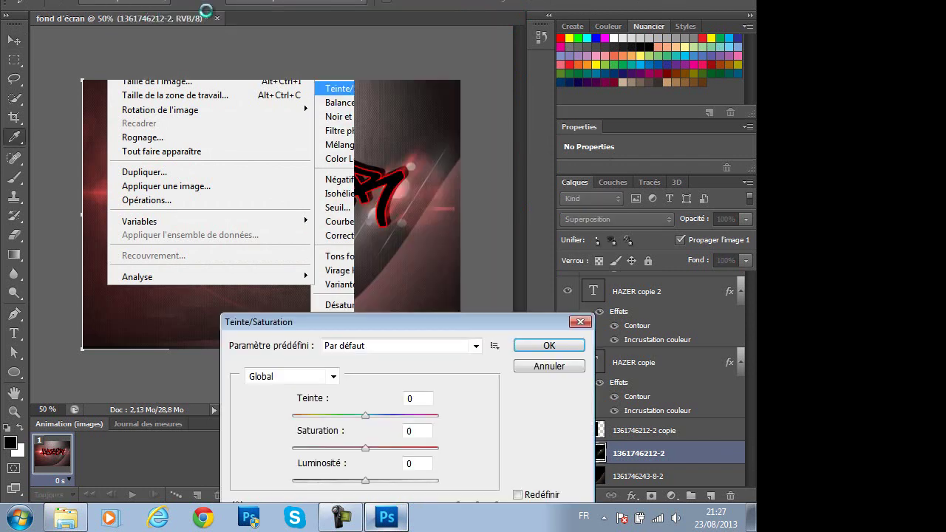
{"action": "left_click", "coordinate": [518, 495]}
{"action": "left_click_drag", "start_coordinate": [328, 448], "coordinate": [359, 448]}
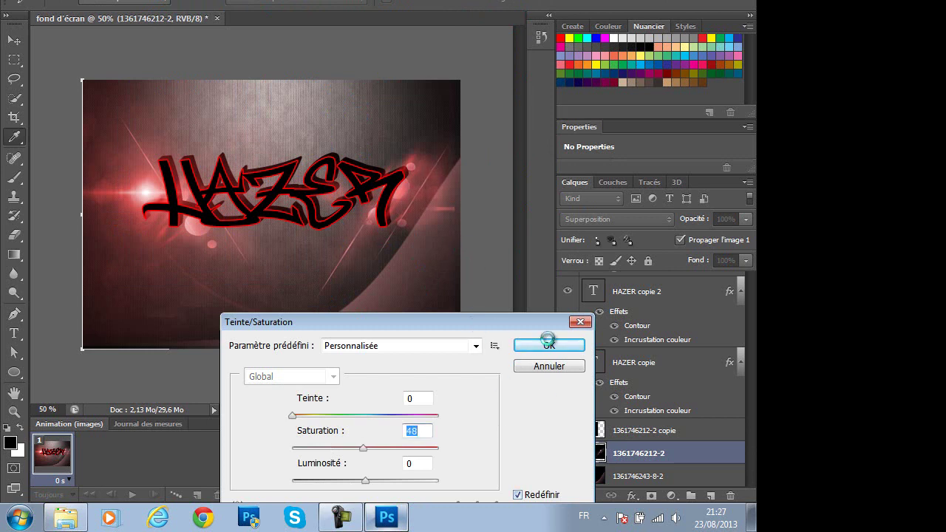
{"action": "type", "text": "49"}
{"action": "key", "text": "Return"}
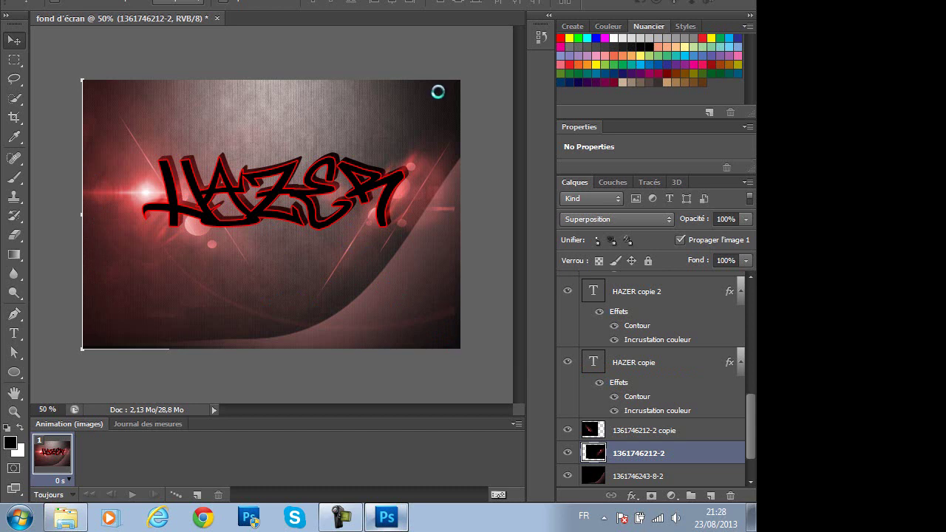
Start saving the wallpaper under a new format, choosing PNG for the file fond d'écran
{"action": "key", "text": "alt+f"}
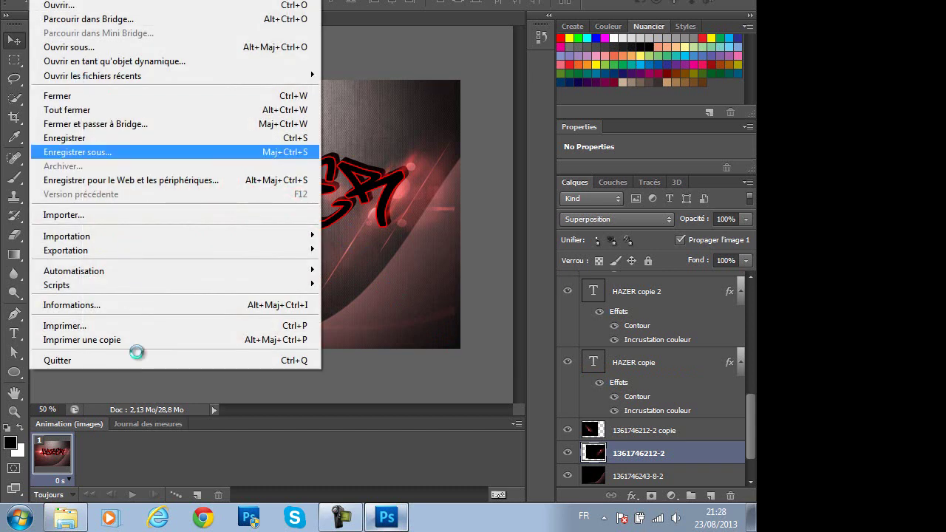
{"action": "key", "text": "Return"}
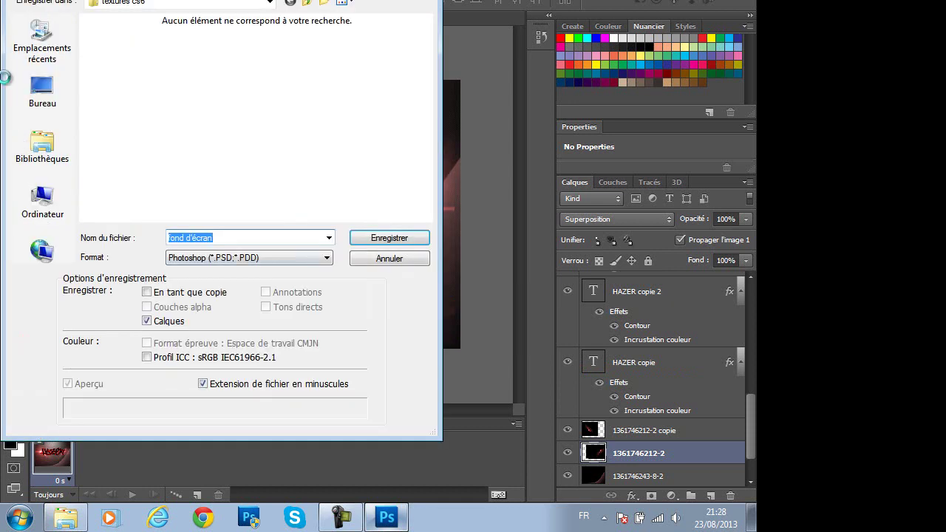
{"action": "left_click", "coordinate": [249, 257]}
{"action": "key", "text": "Up"}
{"action": "key", "text": "Up"}
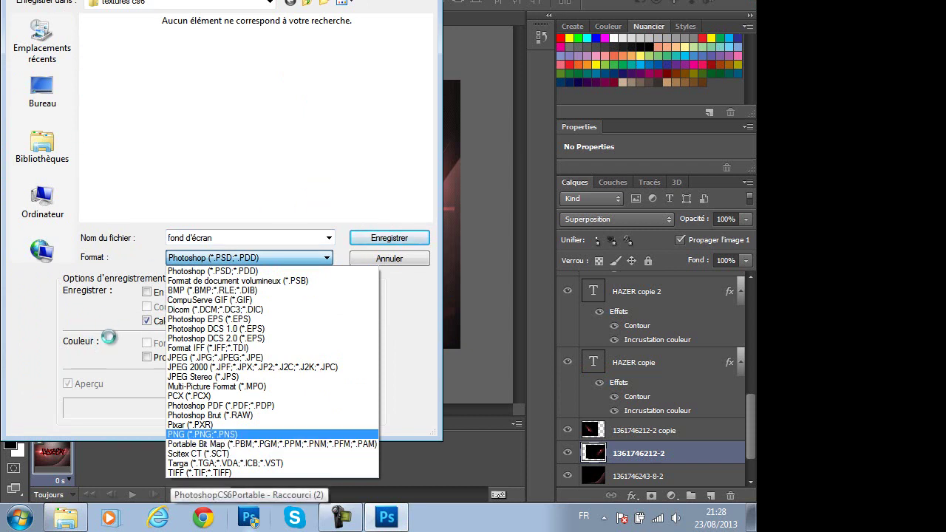
{"action": "key", "text": "Return"}
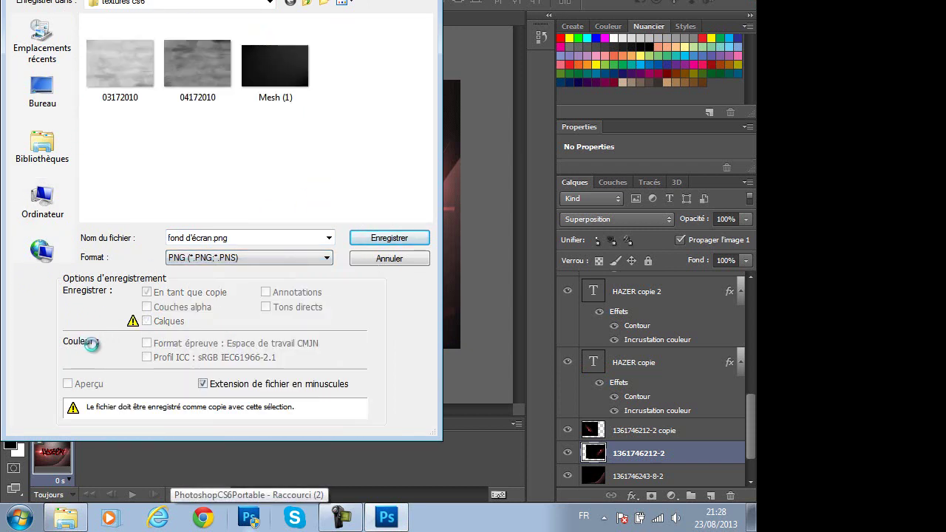
Save the PNG as fond d'écran.png in the travaux folder
{"action": "left_click", "coordinate": [308, 3]}
{"action": "key", "text": "Return"}
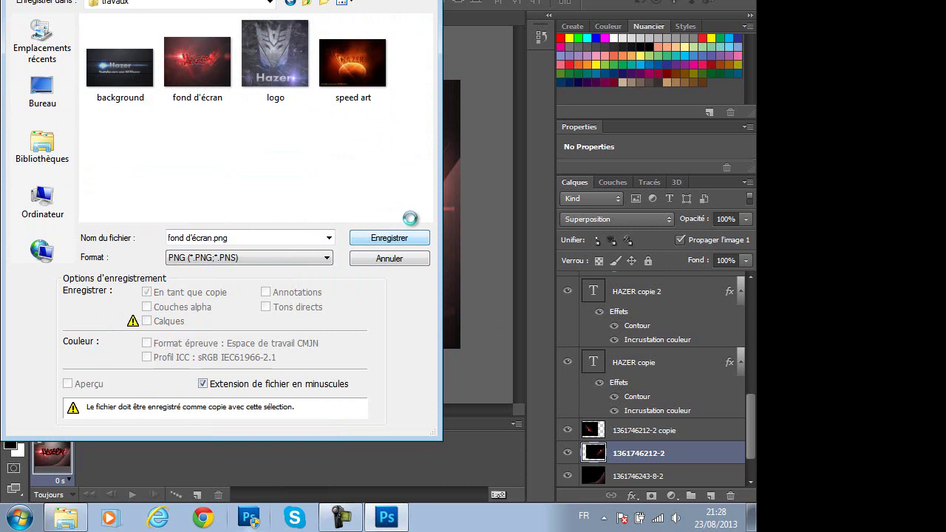
{"action": "left_click", "coordinate": [404, 222]}
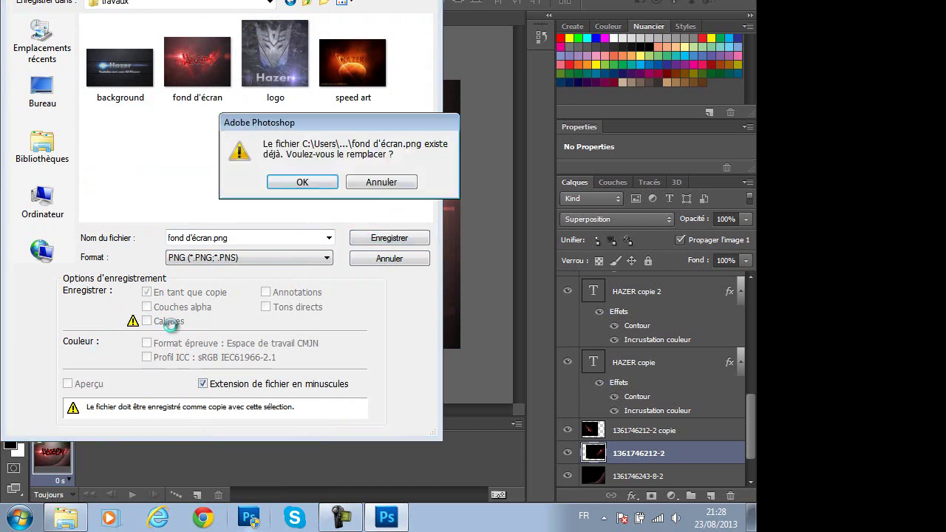